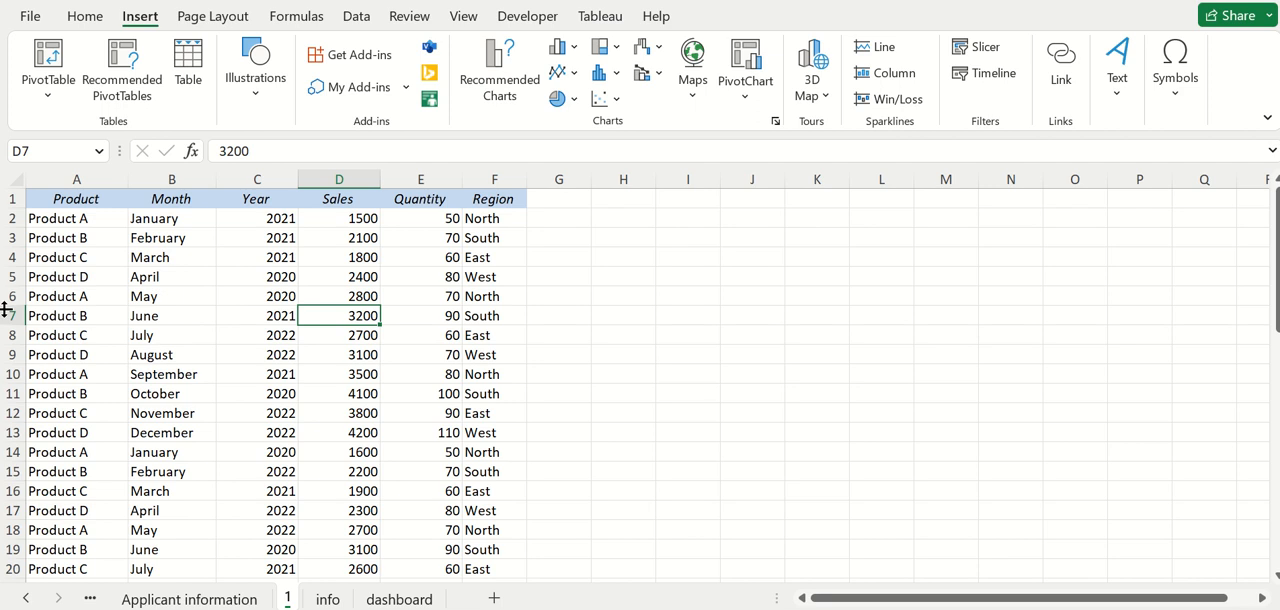
# Create a PivotTable from the product sales data in A1:F25 on a new worksheet.
pyautogui.click(174, 200)
pyautogui.click(256, 200)
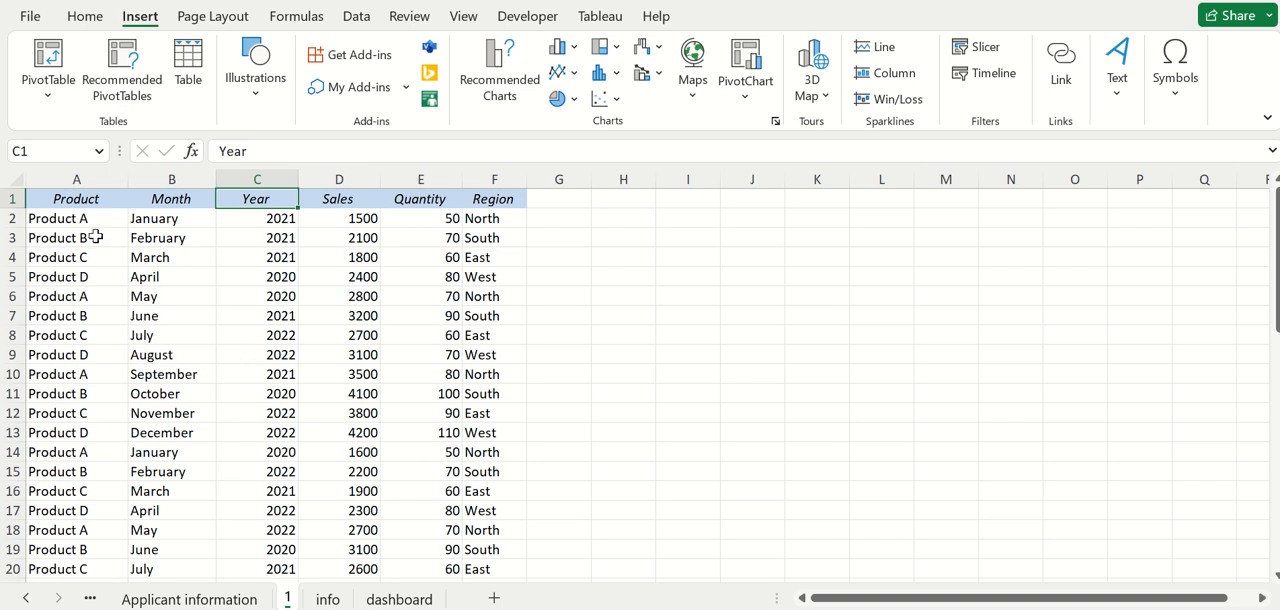
pyautogui.click(93, 199)
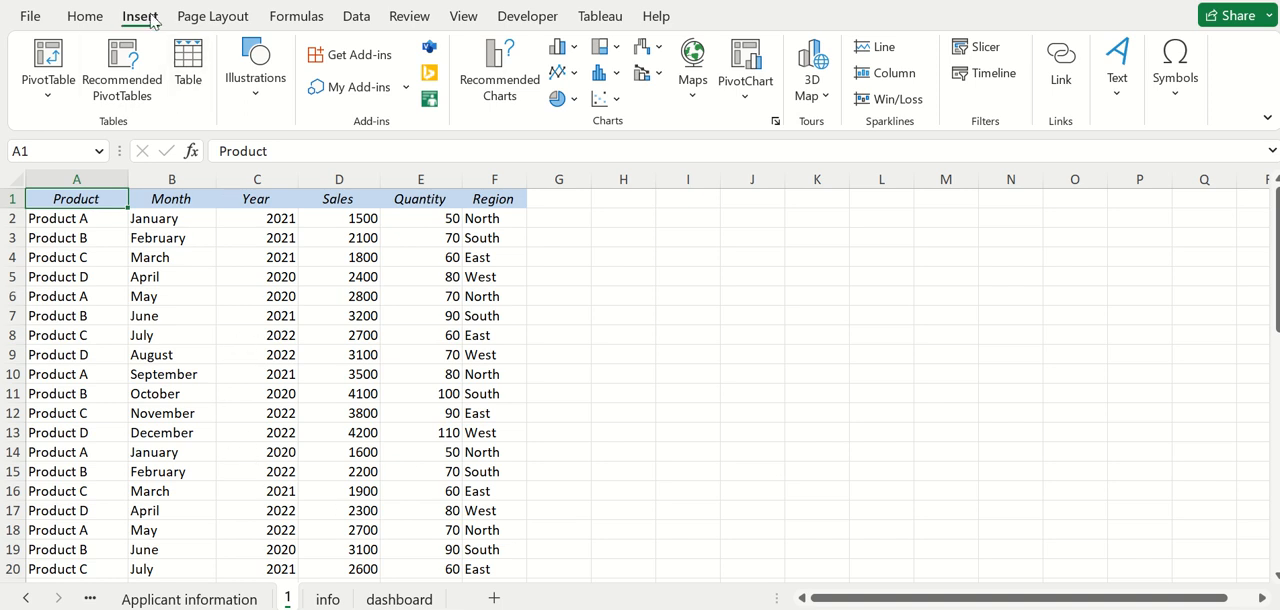
pyautogui.click(48, 62)
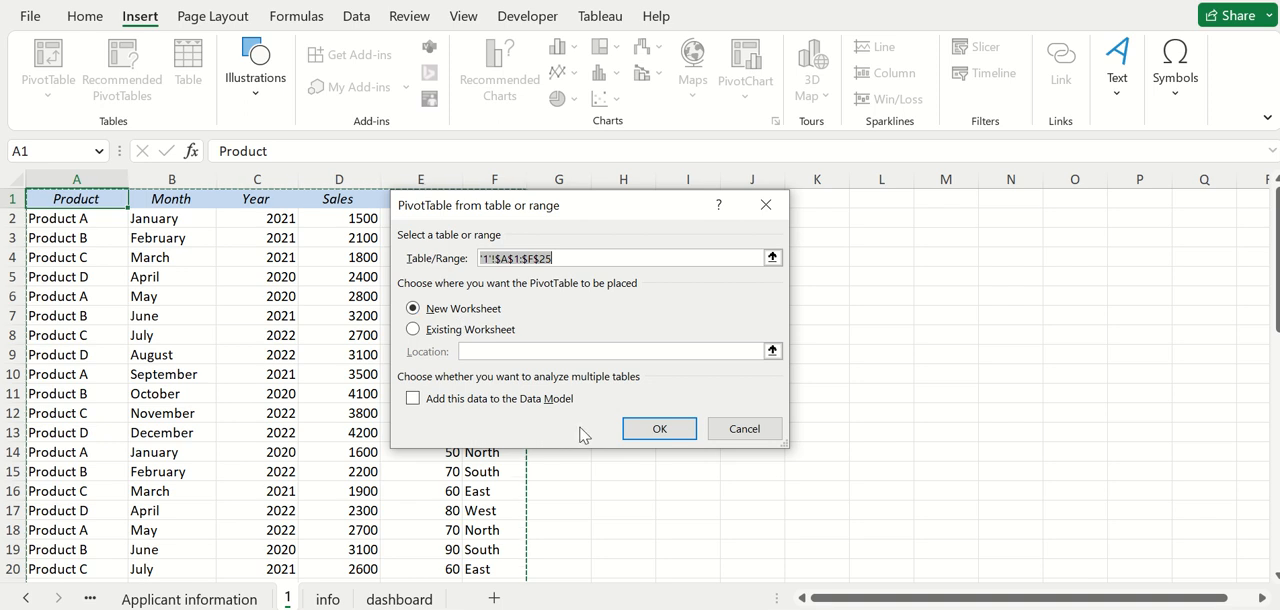
pyautogui.click(659, 429)
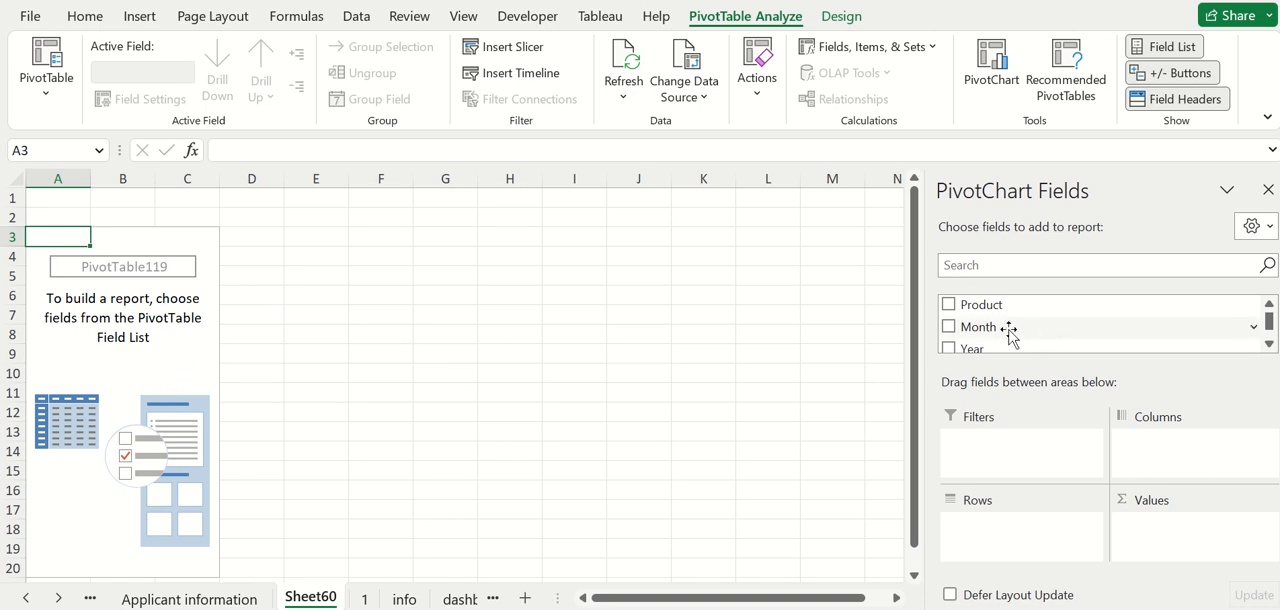
# Add the Sales field to the PivotTable's Values area as Sum of Sales.
pyautogui.scroll(-3, 1012, 330)
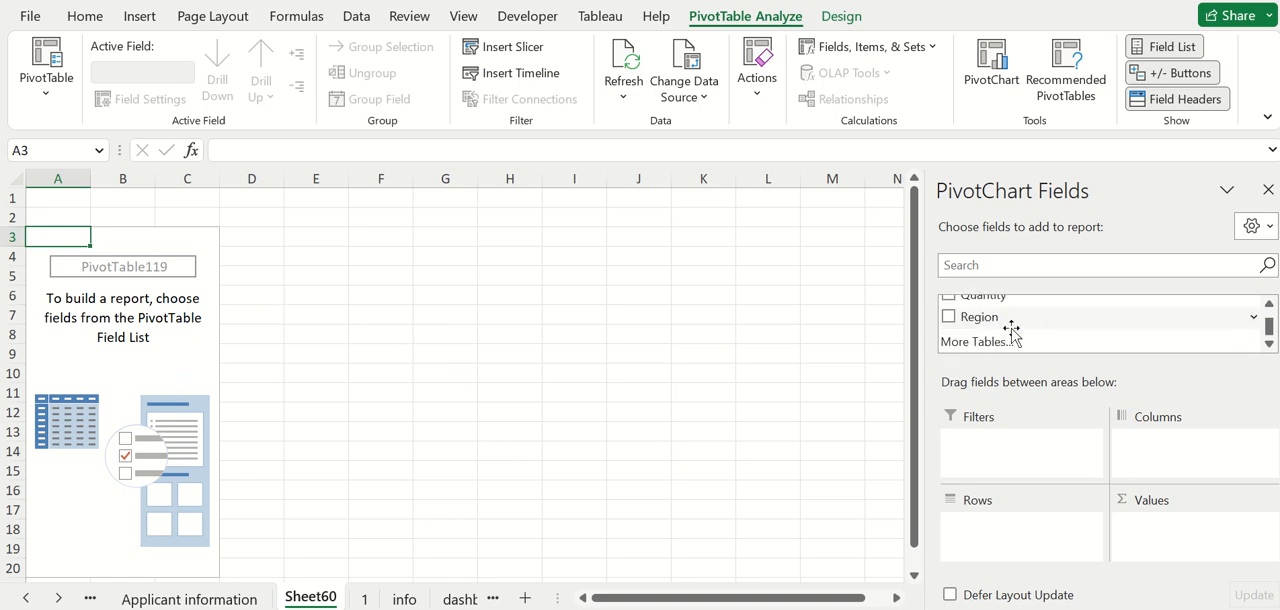
pyautogui.click(1270, 304)
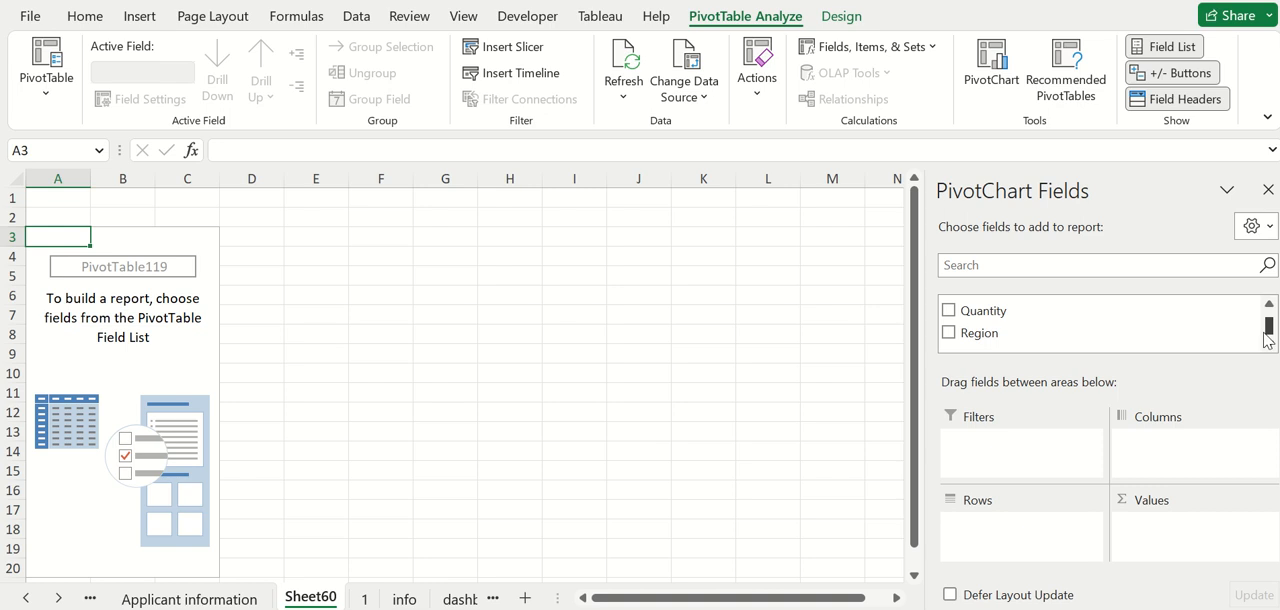
pyautogui.moveTo(1266, 331); pyautogui.dragTo(1266, 326)
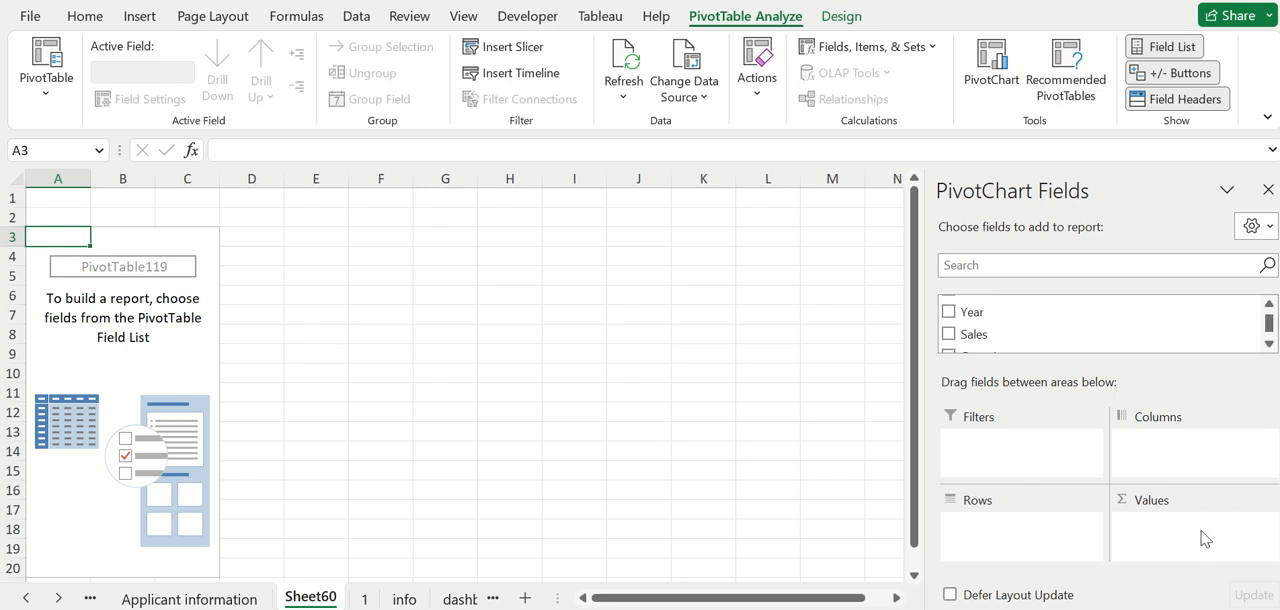
pyautogui.moveTo(968, 338); pyautogui.dragTo(1010, 325)
pyautogui.click(1268, 305)
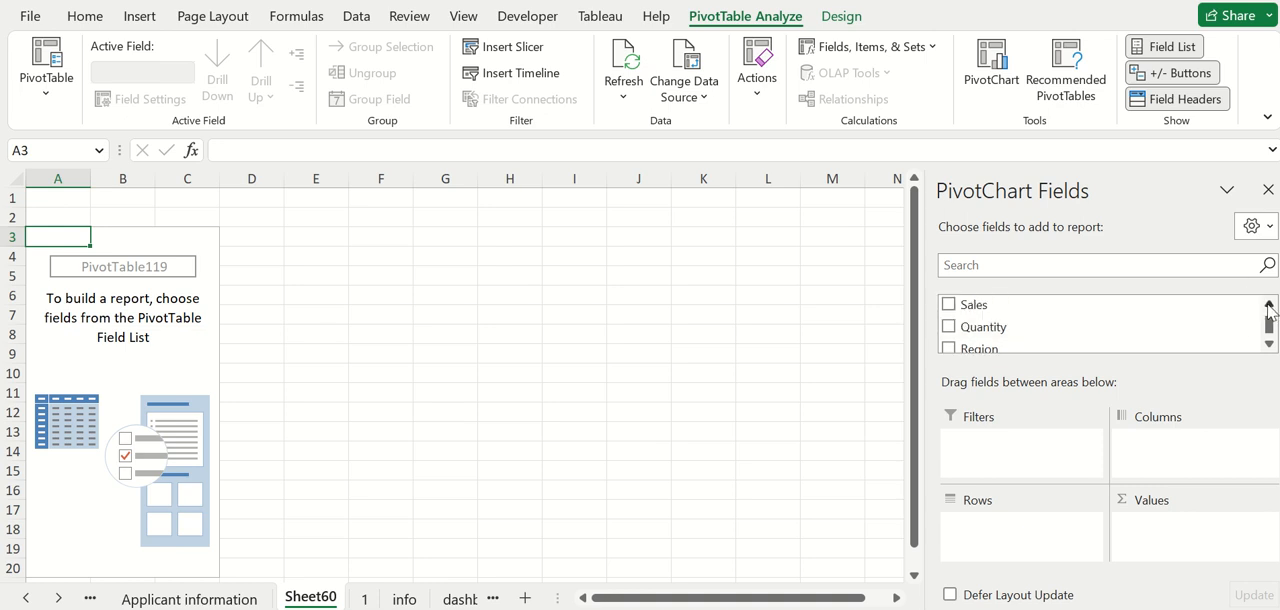
pyautogui.click(1268, 305)
pyautogui.moveTo(965, 322); pyautogui.dragTo(1140, 530)
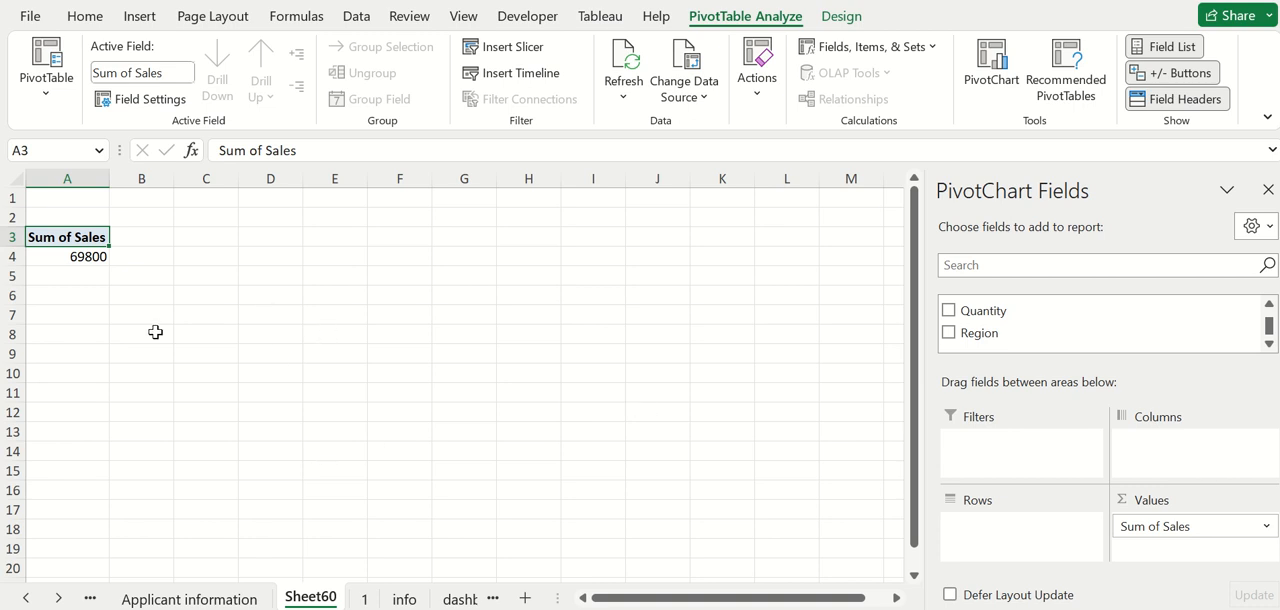
# Add the Region field to the PivotTable's Rows area.
pyautogui.moveTo(98, 262)
pyautogui.click(1269, 308)
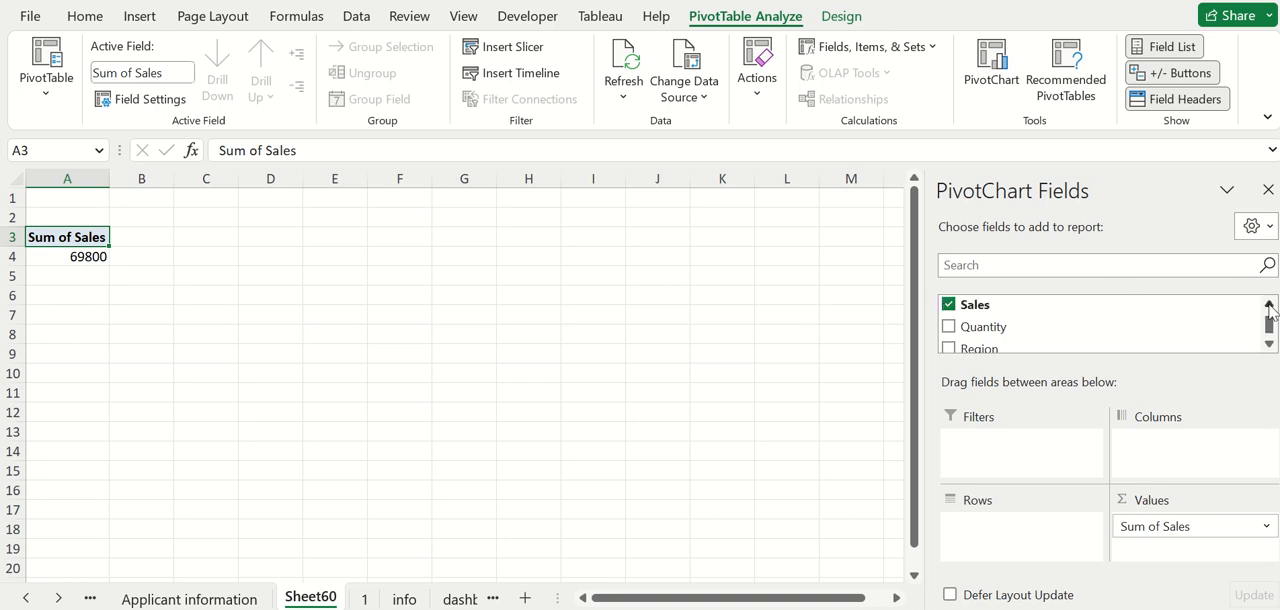
pyautogui.click(1269, 308)
pyautogui.click(1269, 308)
pyautogui.doubleClick(1272, 344)
pyautogui.click(1272, 344)
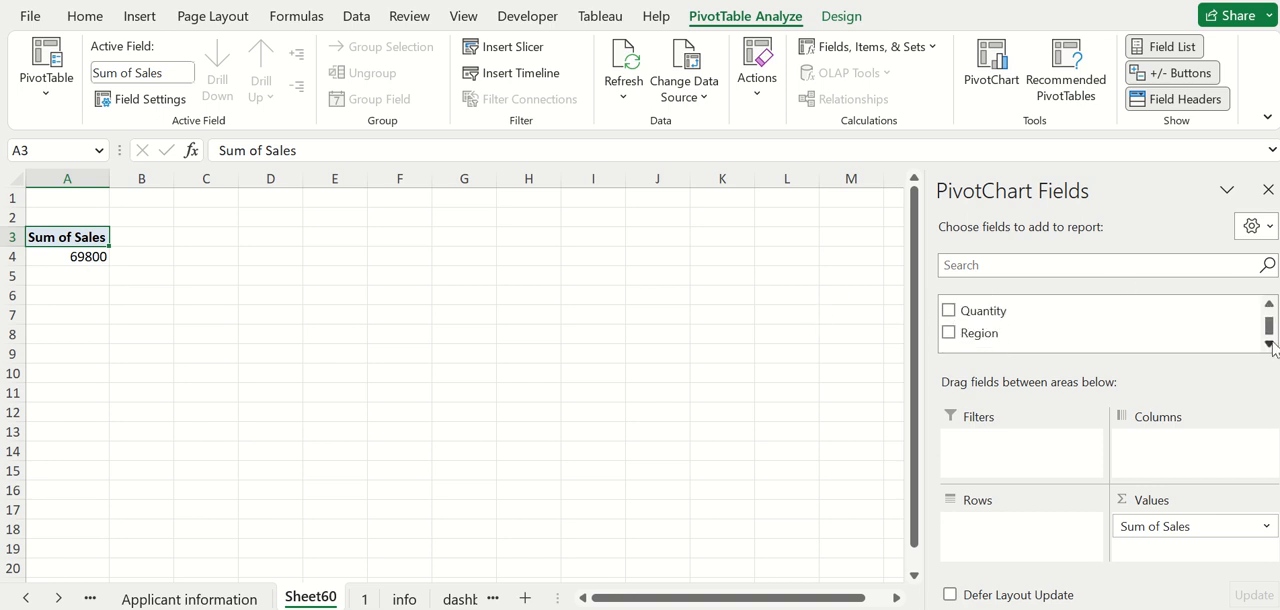
pyautogui.moveTo(1043, 331); pyautogui.dragTo(1025, 538)
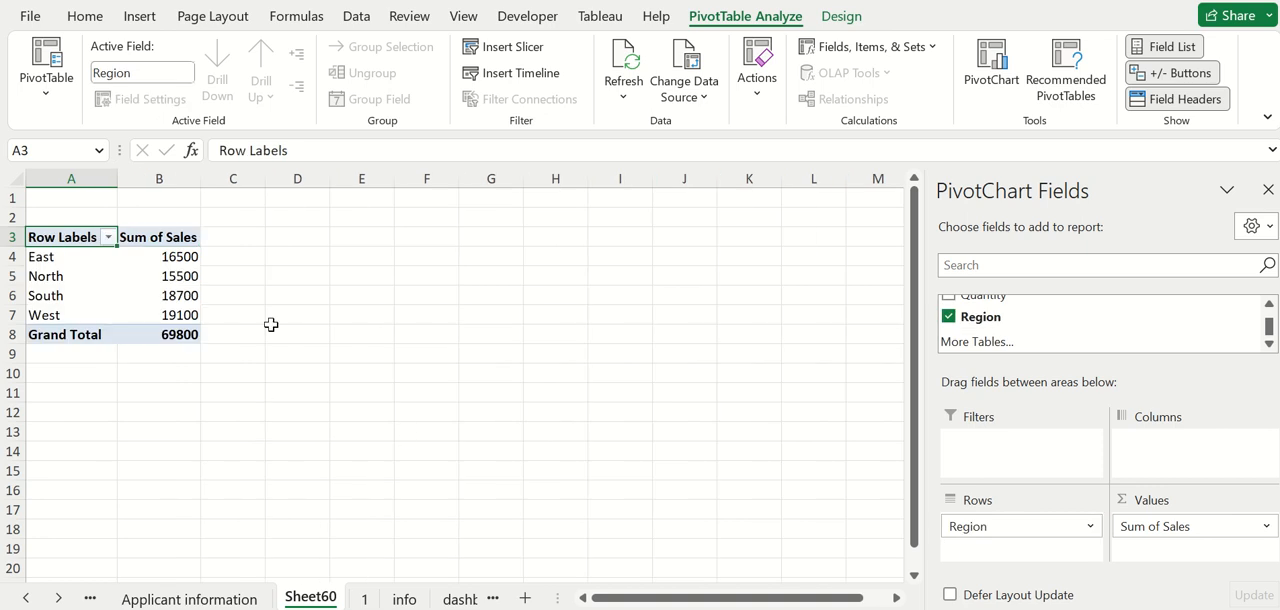
# Review the East and North sales and add the Year field above Region in the Rows area.
pyautogui.click(50, 257)
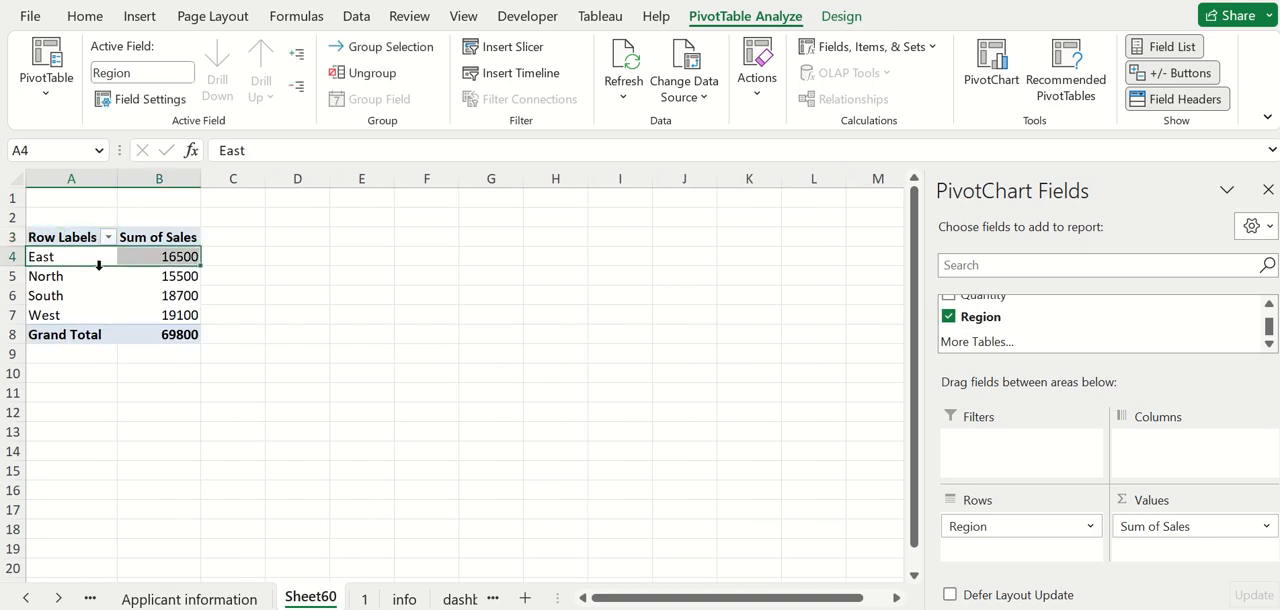
pyautogui.click(186, 258)
pyautogui.click(182, 282)
pyautogui.click(97, 277)
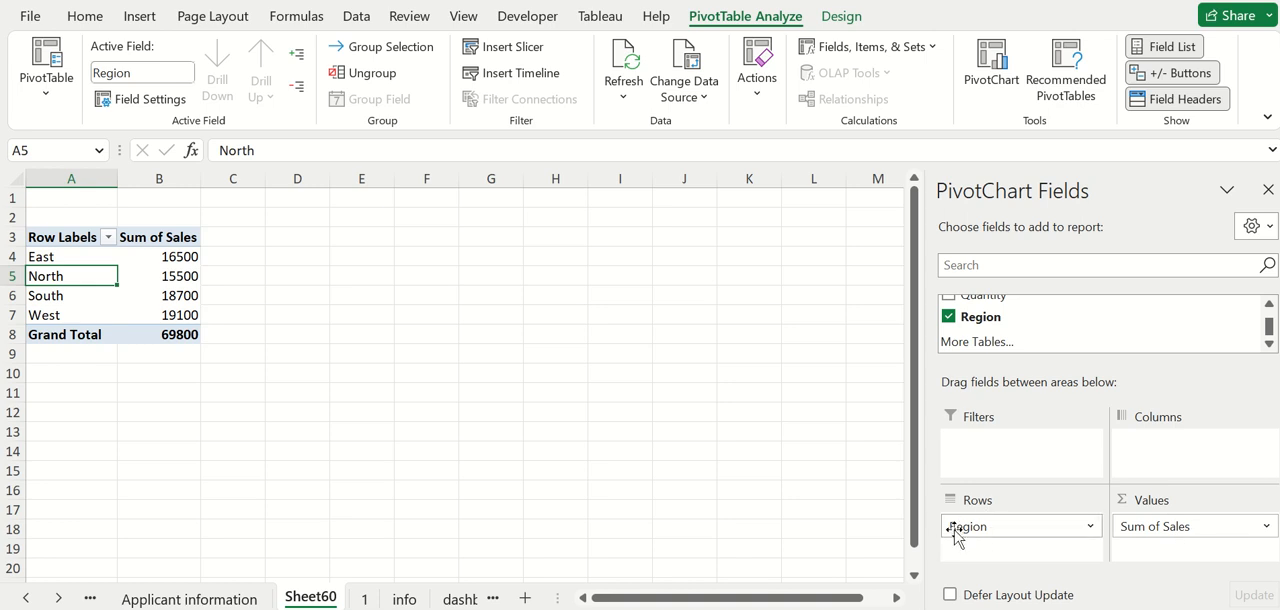
pyautogui.click(1269, 304)
pyautogui.click(1269, 304)
pyautogui.click(1269, 304)
pyautogui.click(1269, 304)
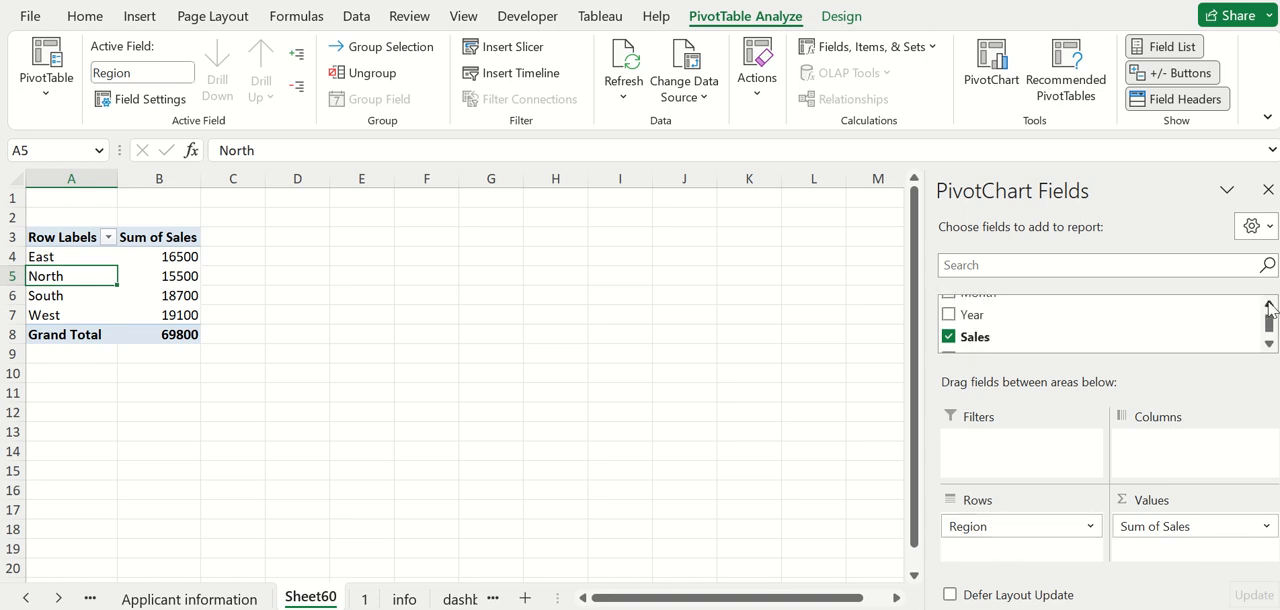
pyautogui.click(1269, 304)
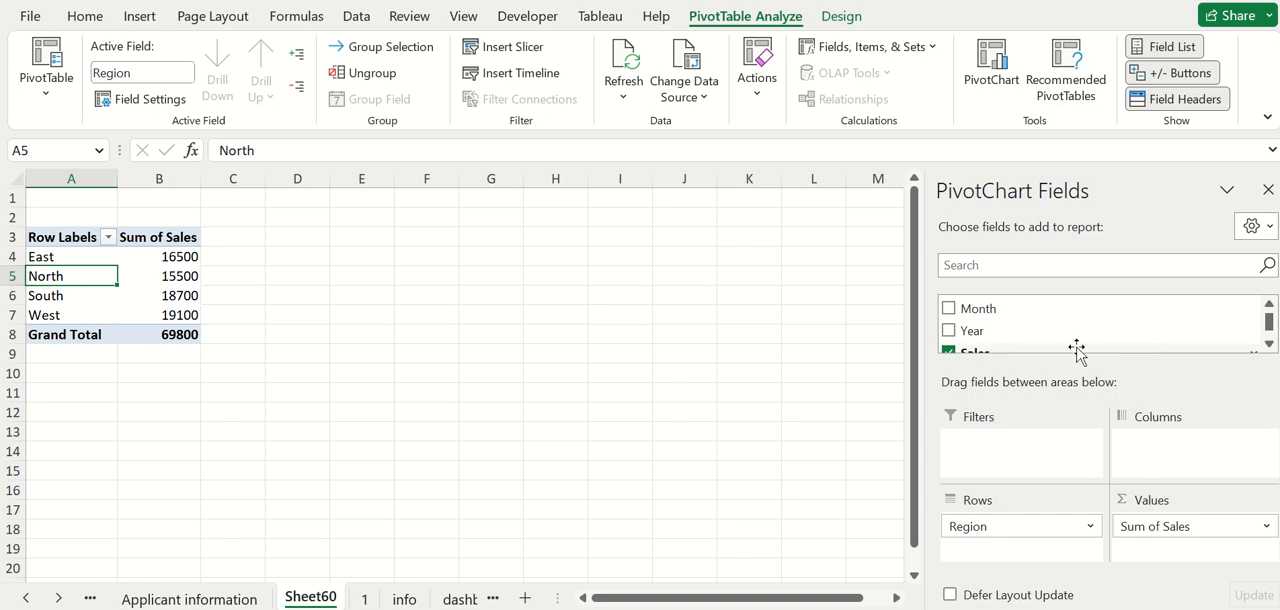
pyautogui.moveTo(1013, 337)
pyautogui.mouseDown()
pyautogui.moveTo(1034, 389)
pyautogui.moveTo(1009, 491)
pyautogui.moveTo(1016, 532)
pyautogui.moveTo(1003, 521)
pyautogui.mouseUp()
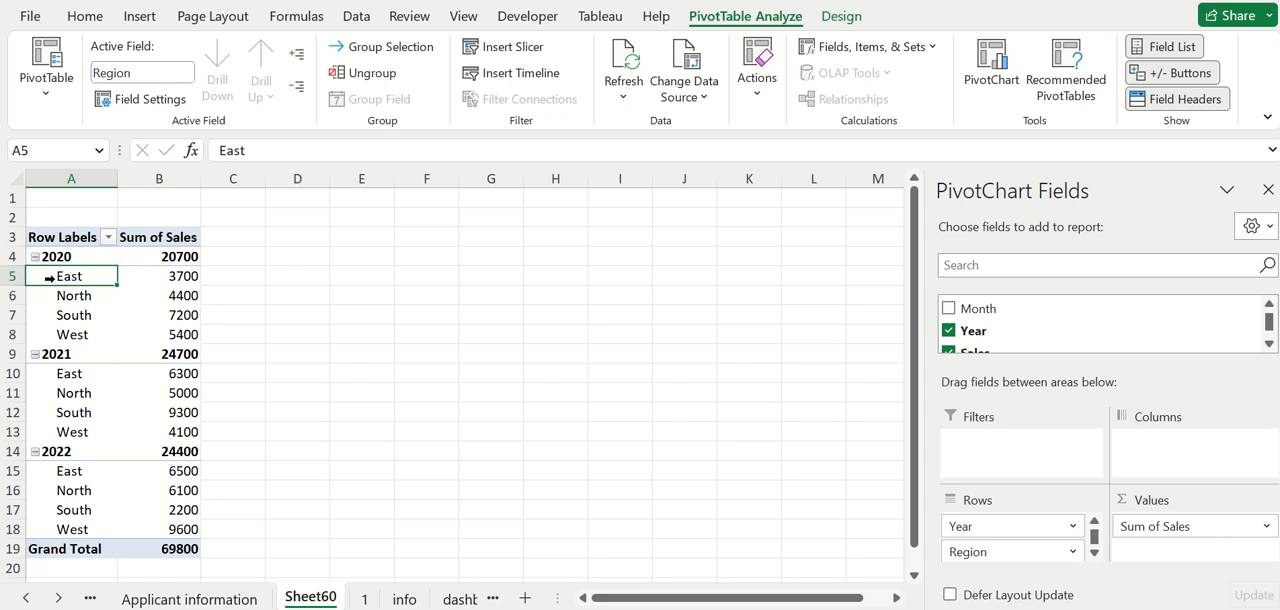
# Collapse and re-expand the 2020 group, and place Year below Region in the Rows area.
pyautogui.click(182, 280)
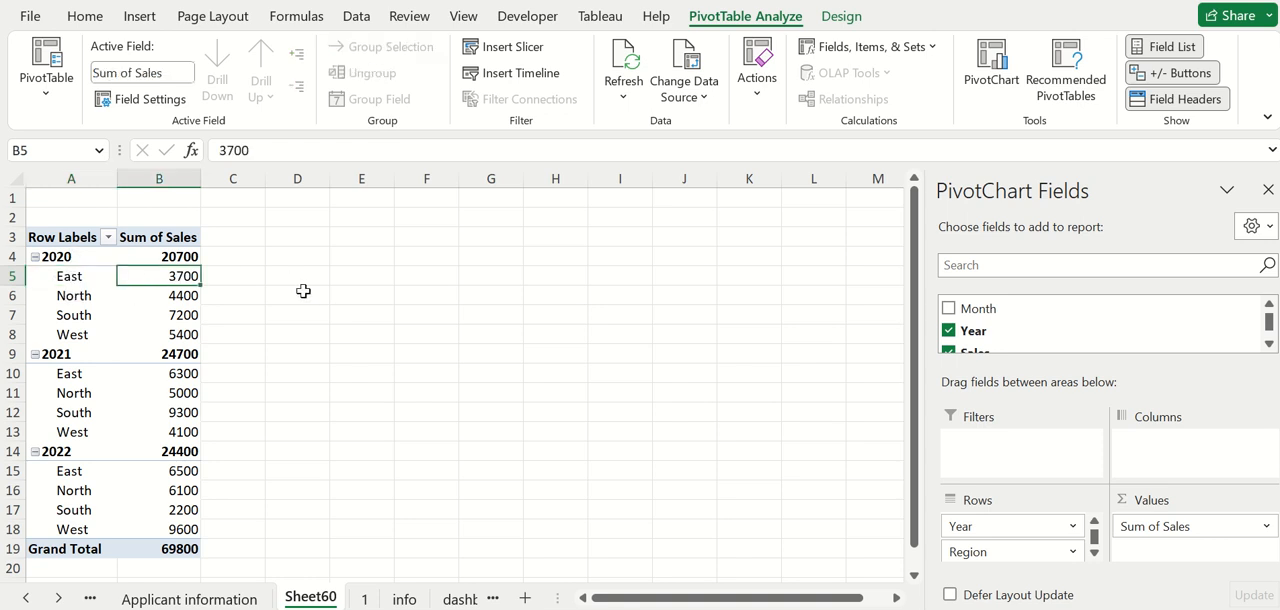
pyautogui.click(72, 262)
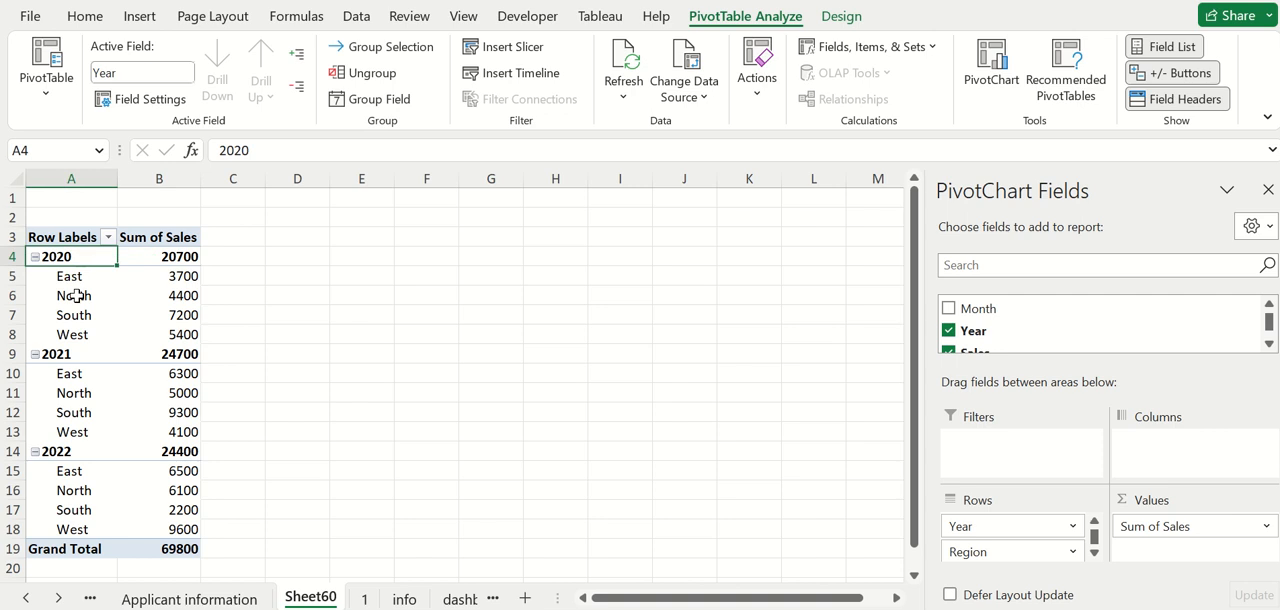
pyautogui.click(76, 295)
pyautogui.click(174, 295)
pyautogui.click(35, 256)
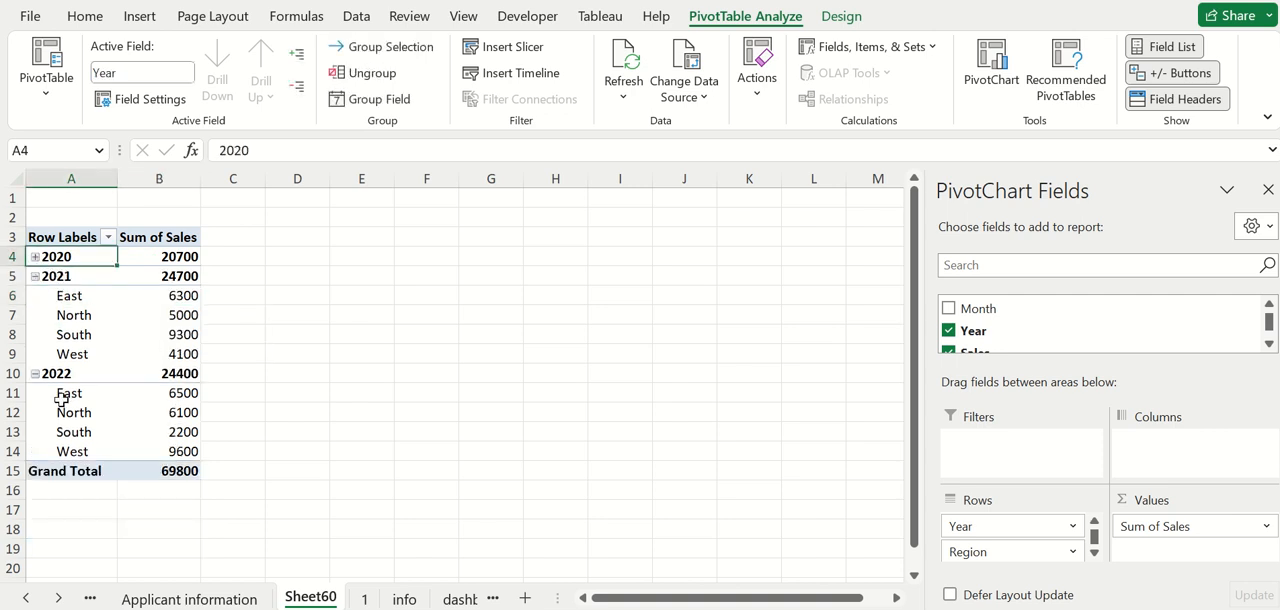
pyautogui.click(35, 257)
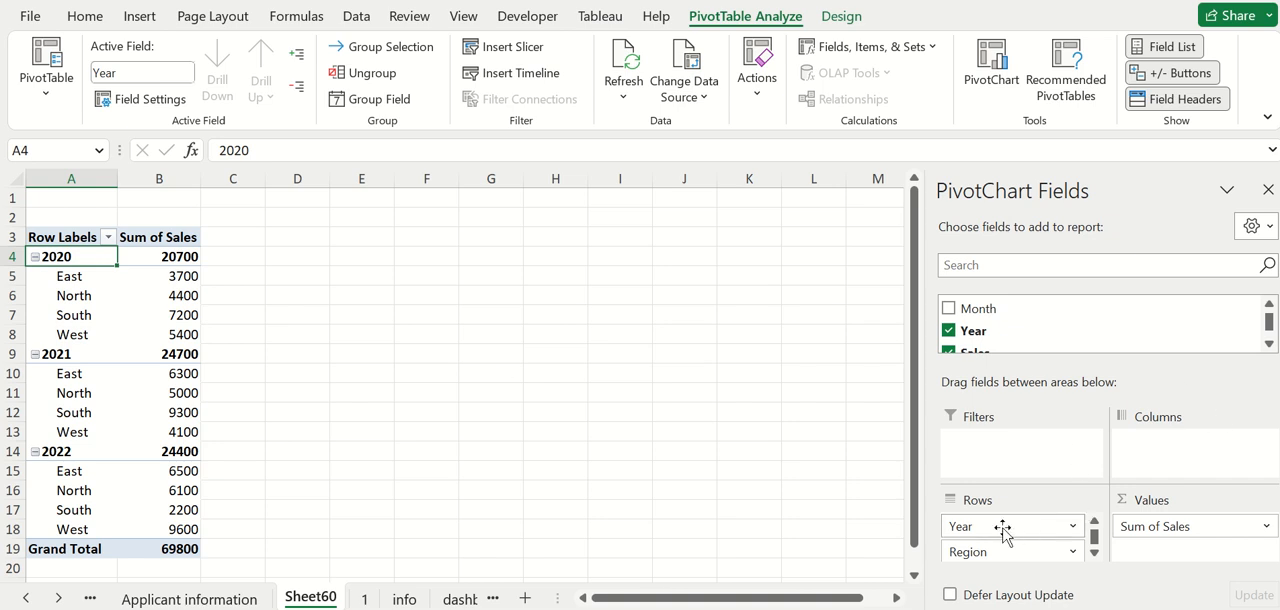
pyautogui.moveTo(1005, 530); pyautogui.dragTo(1007, 556)
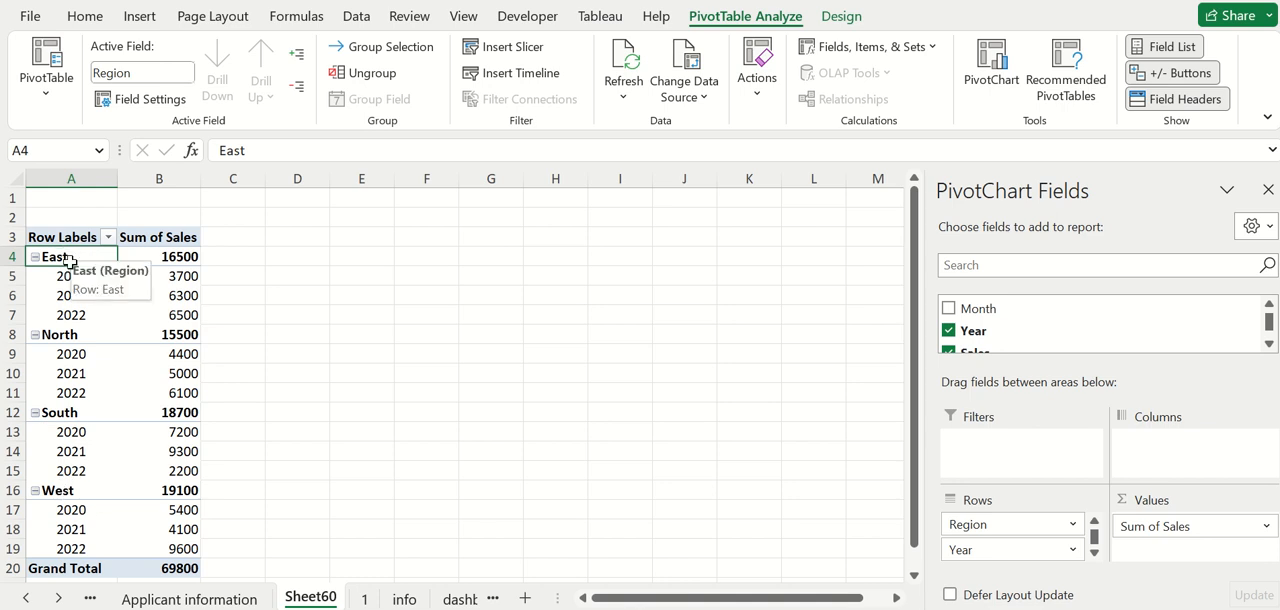
# Examine the East region's total sales and its yearly breakdown for 2020, 2021 and 2022.
pyautogui.click(183, 258)
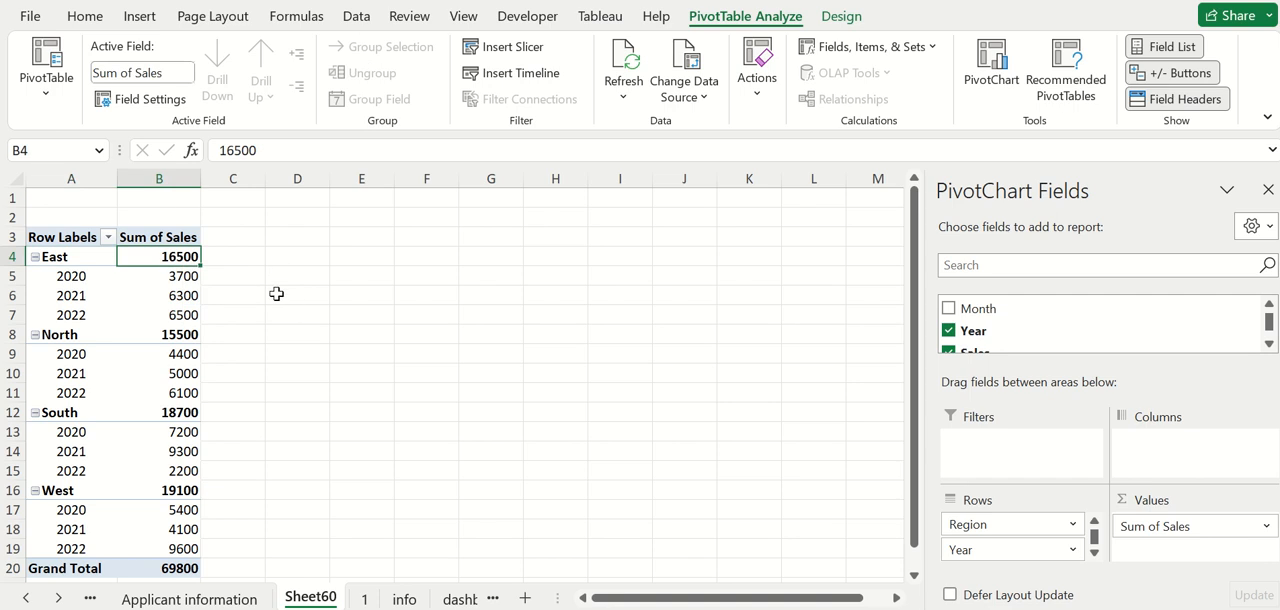
pyautogui.click(60, 258)
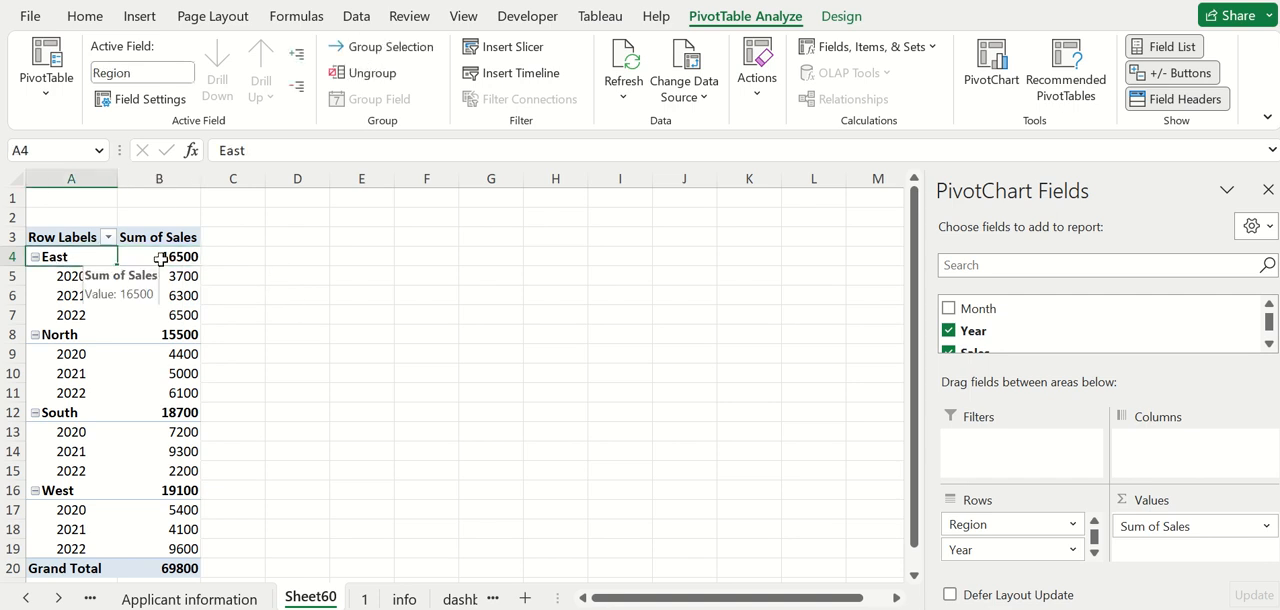
pyautogui.click(178, 258)
pyautogui.click(184, 278)
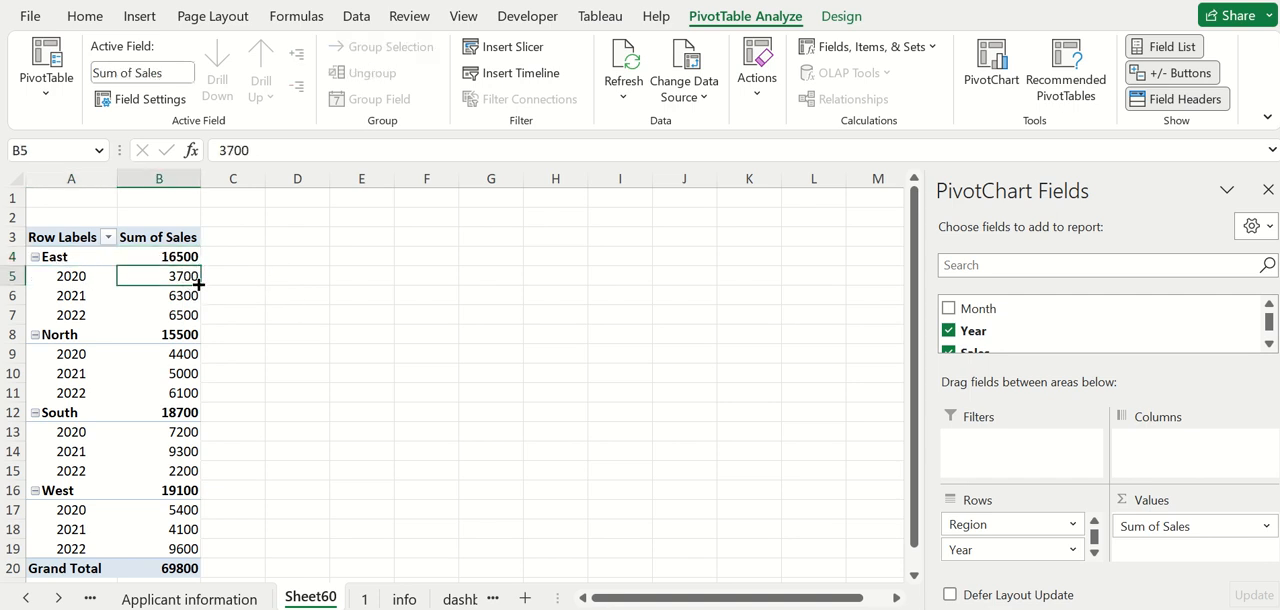
pyautogui.click(50, 276)
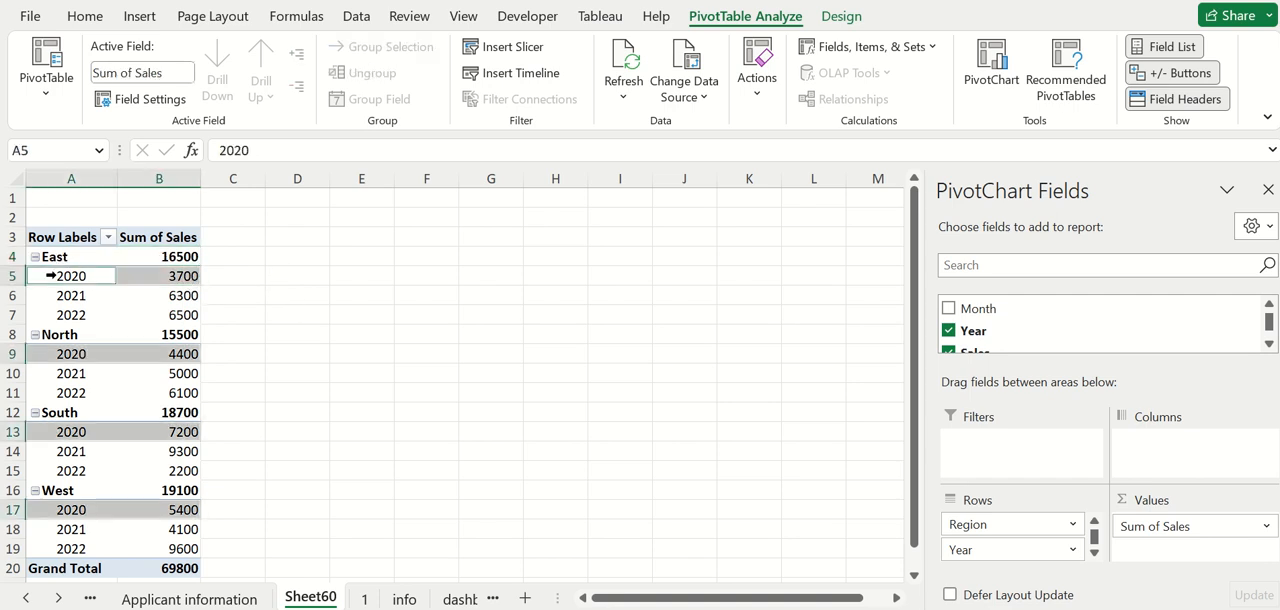
pyautogui.click(189, 296)
pyautogui.click(76, 296)
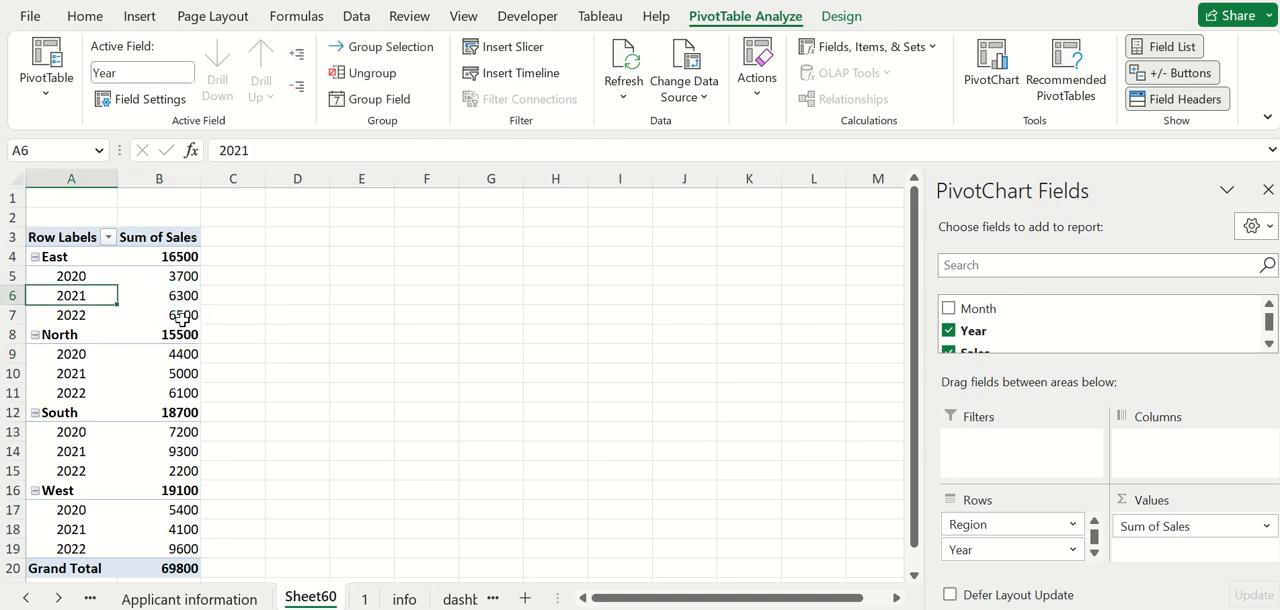
pyautogui.click(181, 316)
pyautogui.click(76, 315)
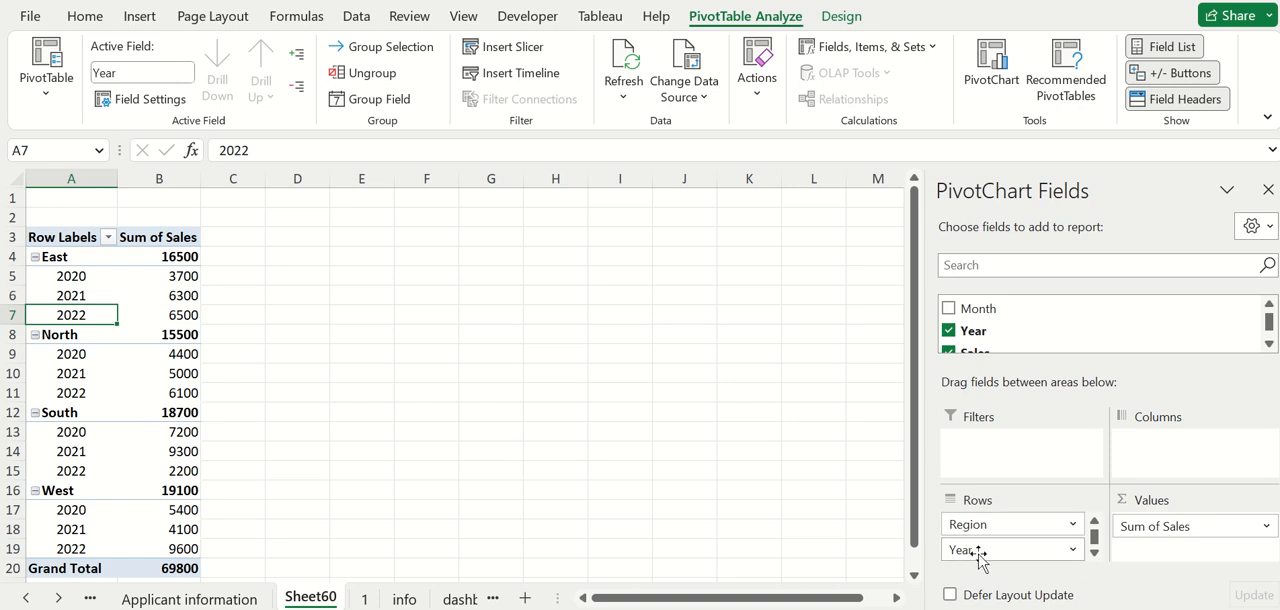
# Move the Year field from the Rows area to the Columns area.
pyautogui.moveTo(978, 557); pyautogui.dragTo(1150, 462)
pyautogui.click(278, 437)
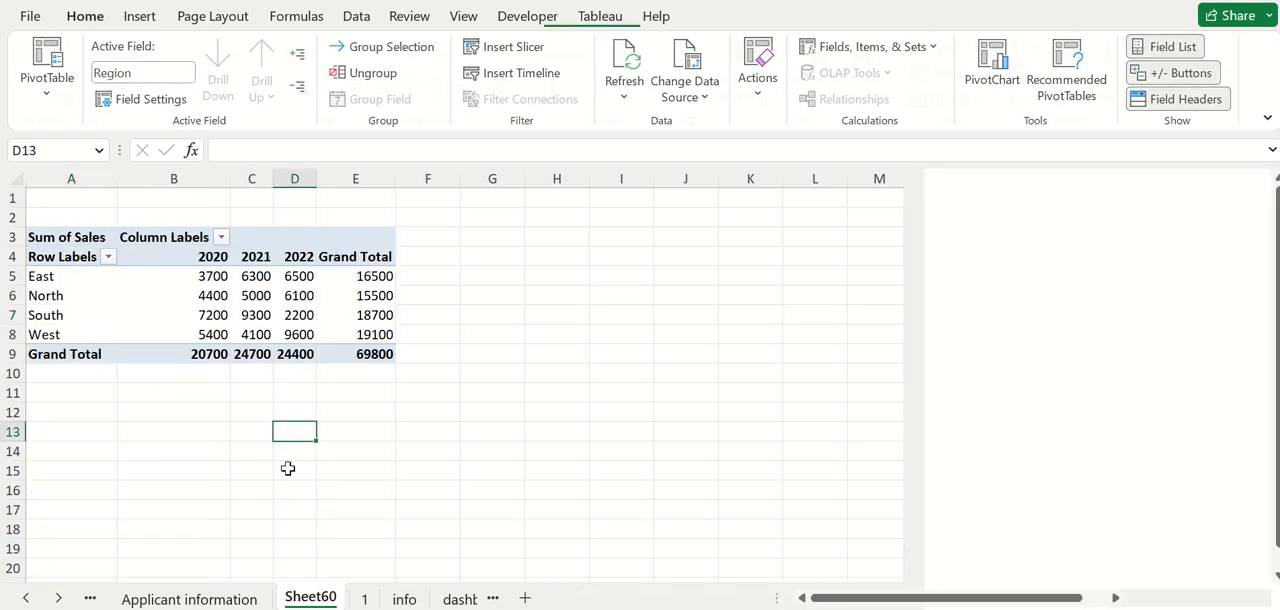
# Examine how sales by region read across the 2020, 2021 and 2022 columns of the PivotTable.
pyautogui.click(49, 276)
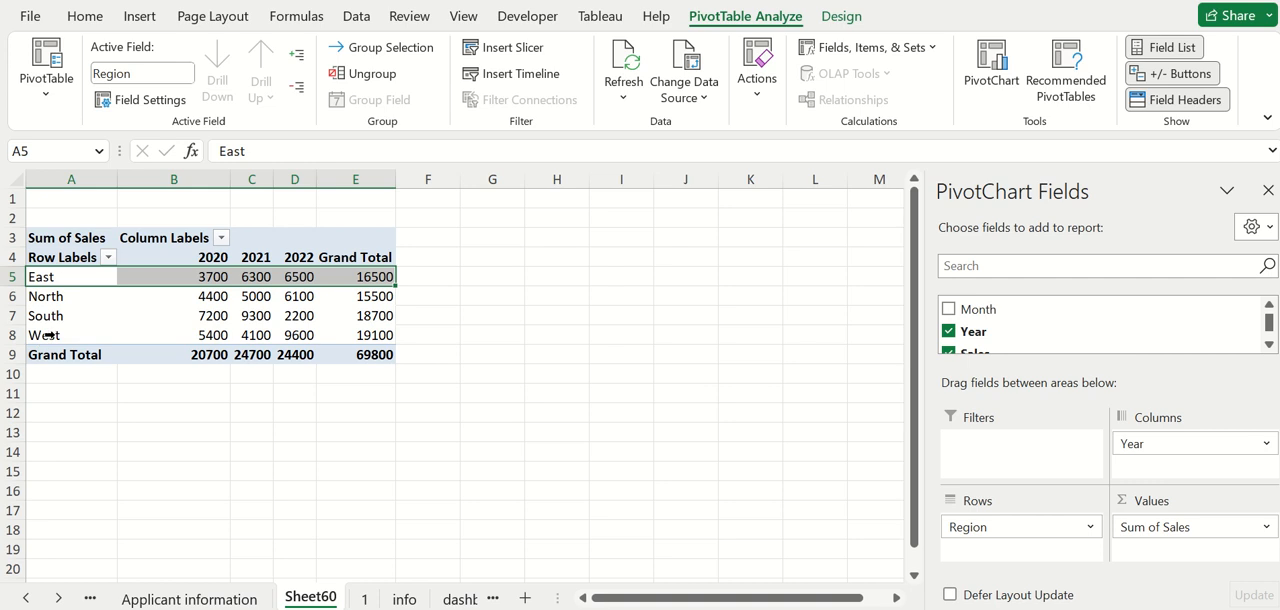
pyautogui.moveTo(184, 257); pyautogui.dragTo(298, 259)
pyautogui.click(173, 451)
pyautogui.click(77, 281)
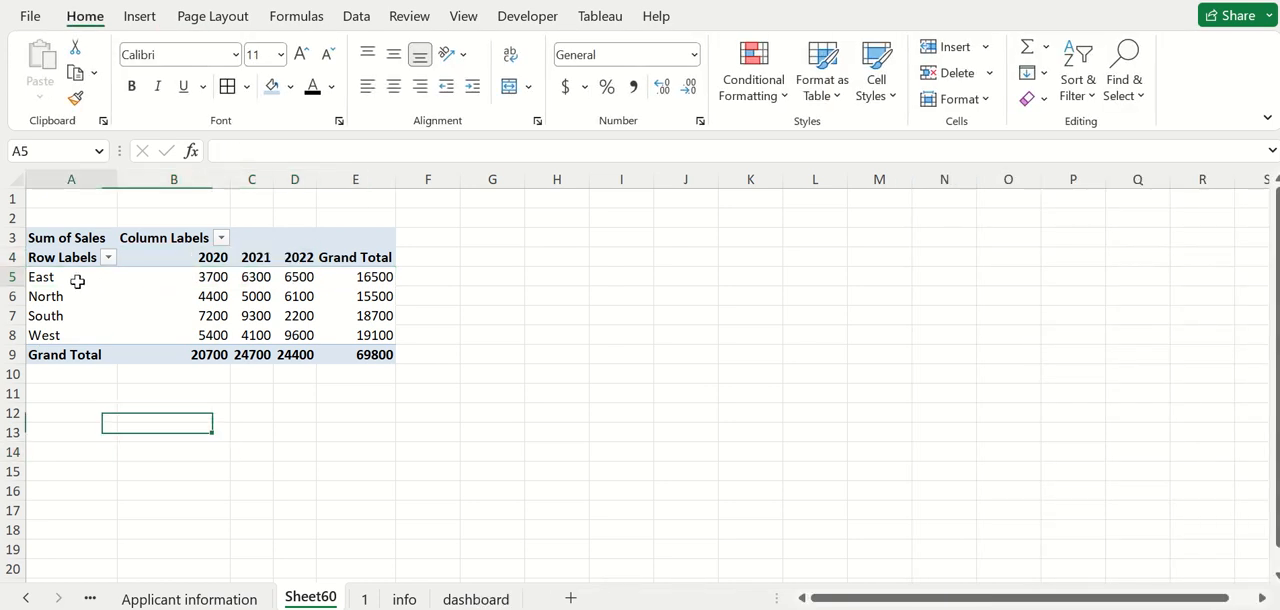
pyautogui.click(181, 280)
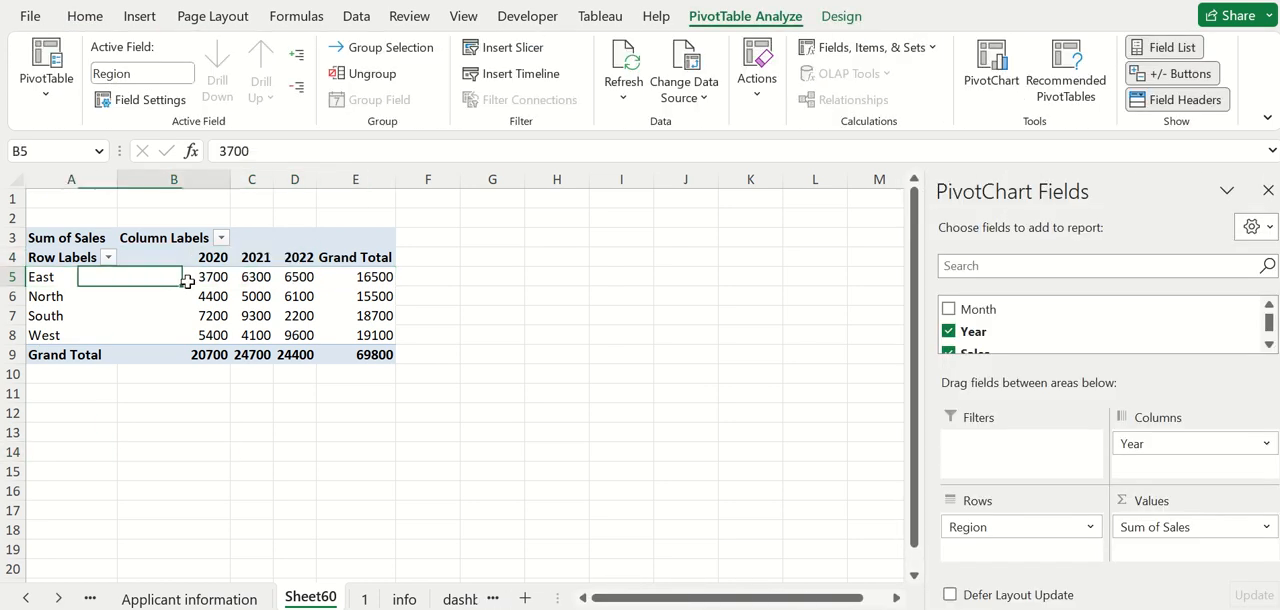
pyautogui.click(256, 298)
pyautogui.click(198, 318)
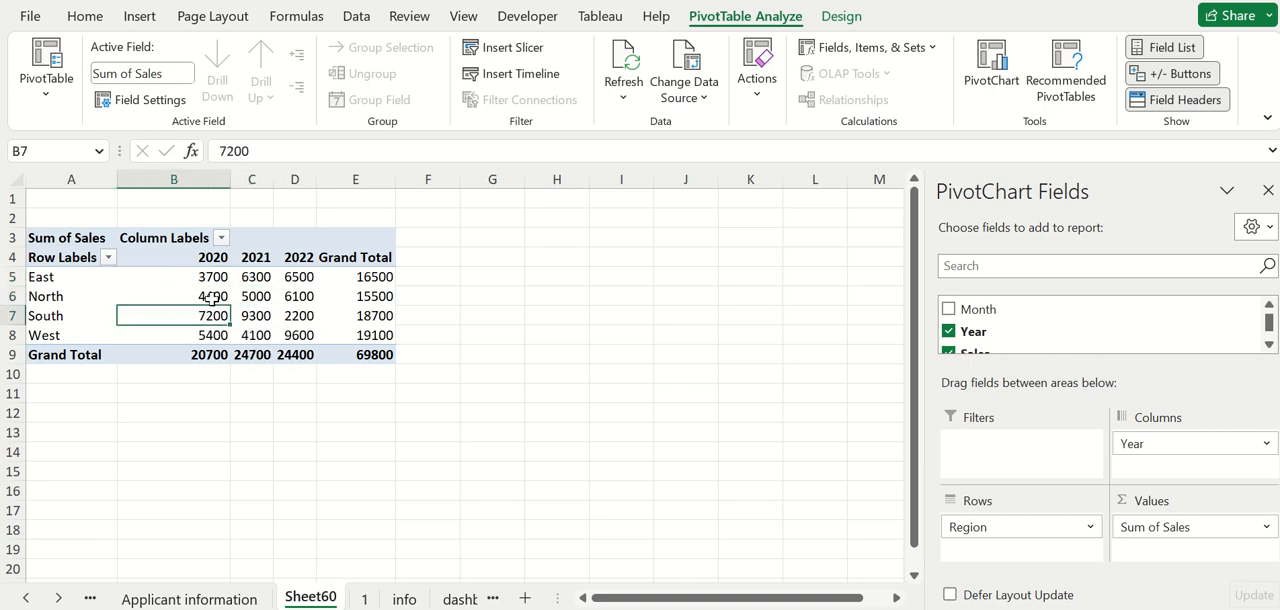
pyautogui.click(68, 300)
pyautogui.click(257, 260)
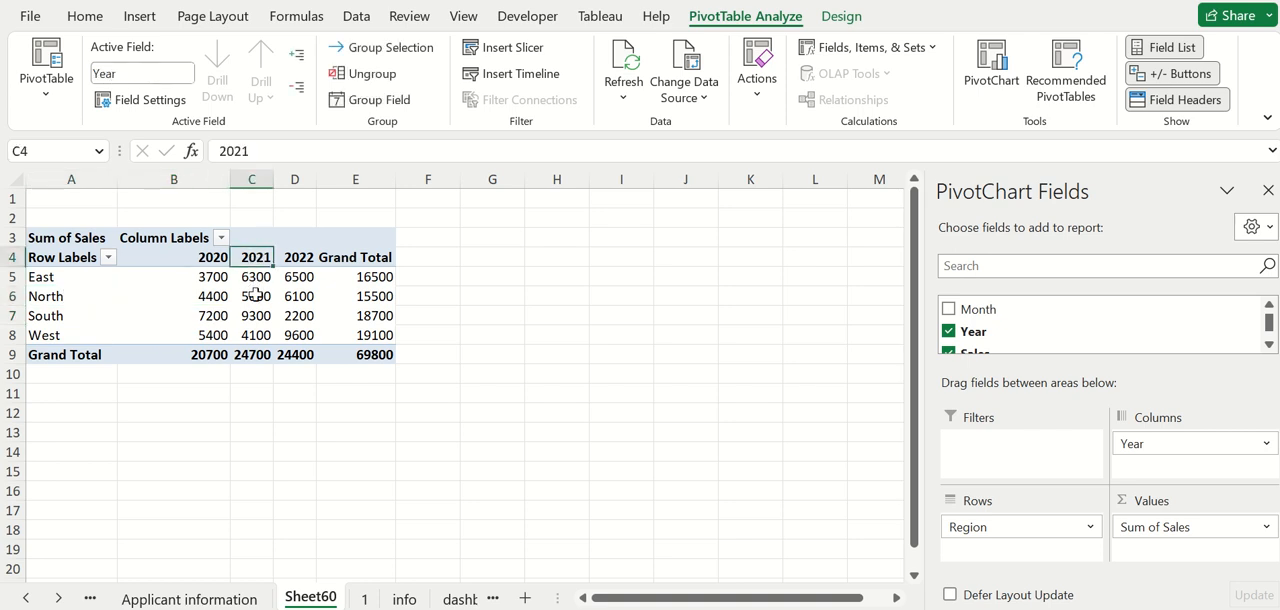
pyautogui.press('Down')
pyautogui.press('Down')
pyautogui.click(267, 472)
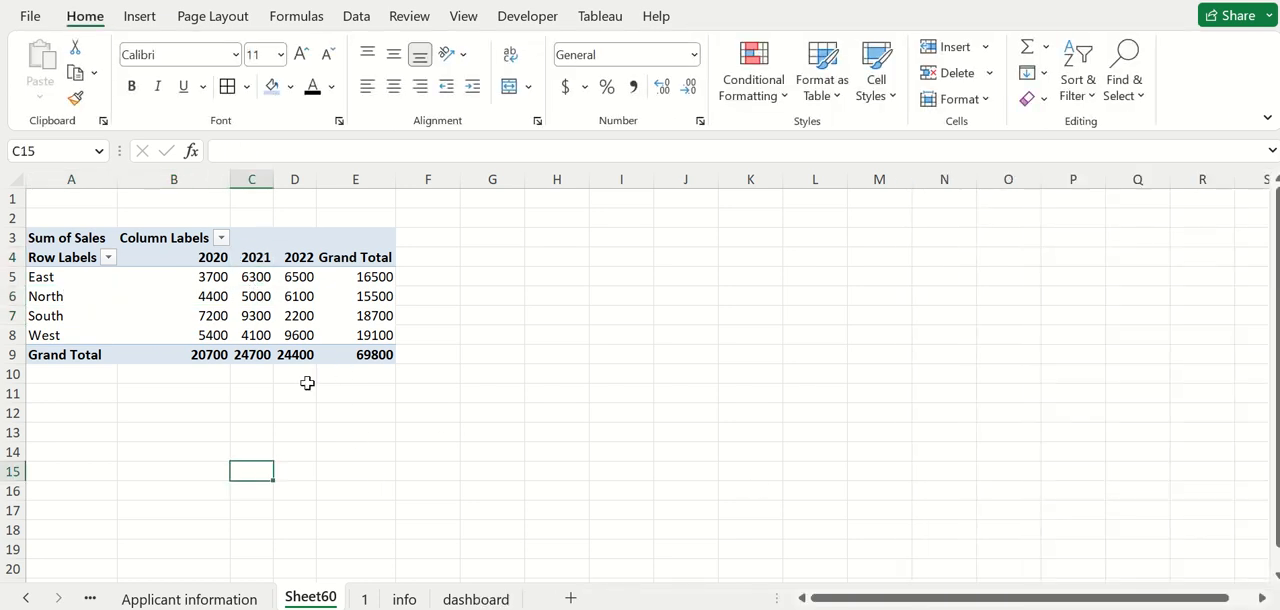
# Remove the Year field from the Columns area of the PivotTable and add Month above Region in the Rows area.
pyautogui.click(72, 280)
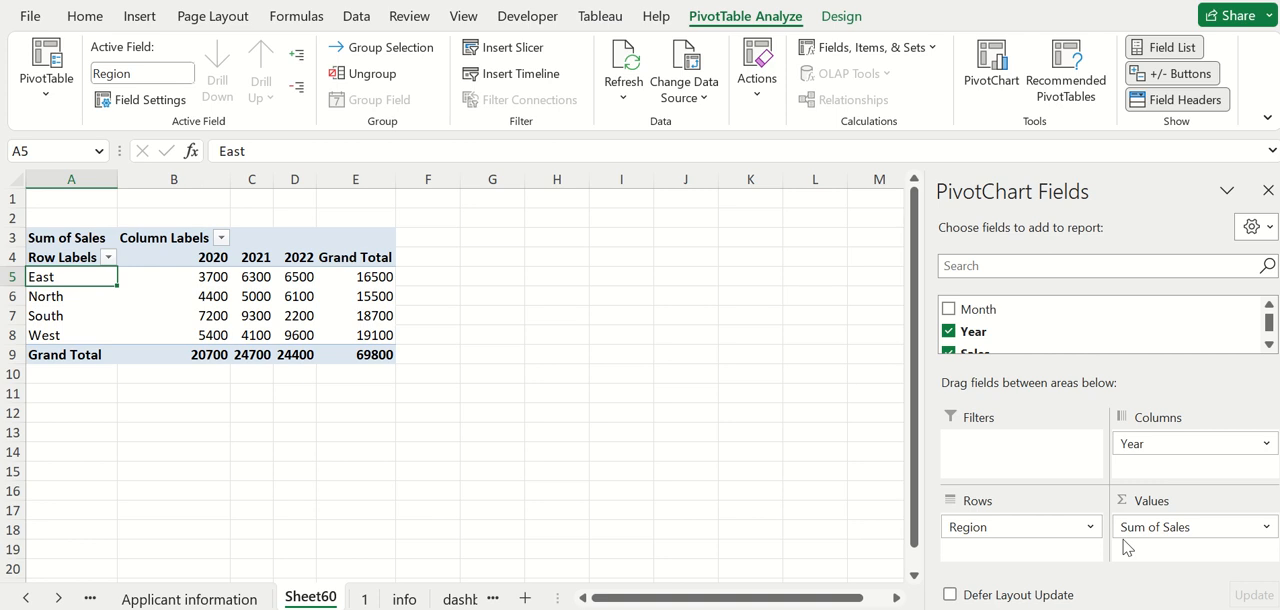
pyautogui.moveTo(1010, 371); pyautogui.dragTo(966, 328)
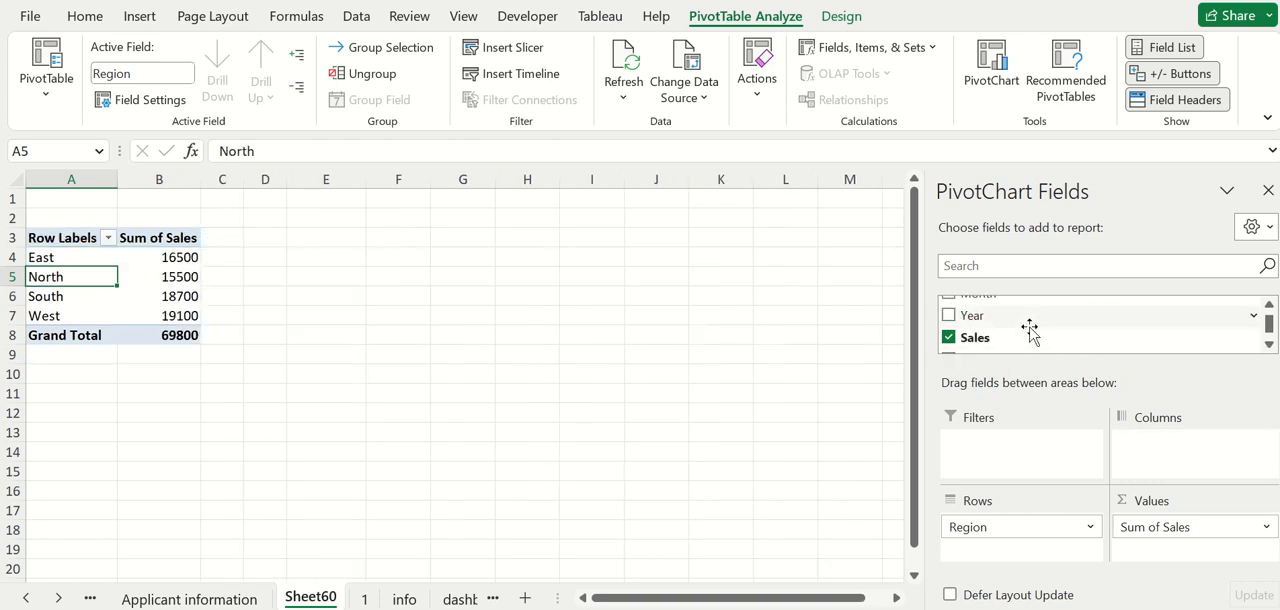
pyautogui.scroll(2, 1029, 334)
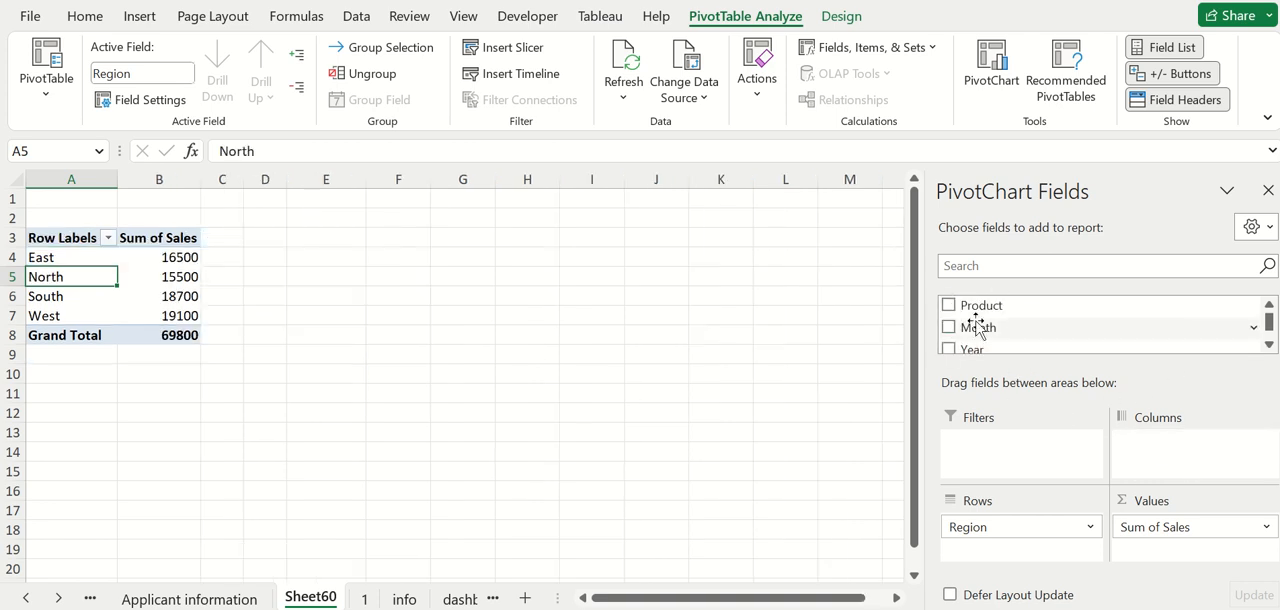
pyautogui.moveTo(992, 330); pyautogui.dragTo(998, 538)
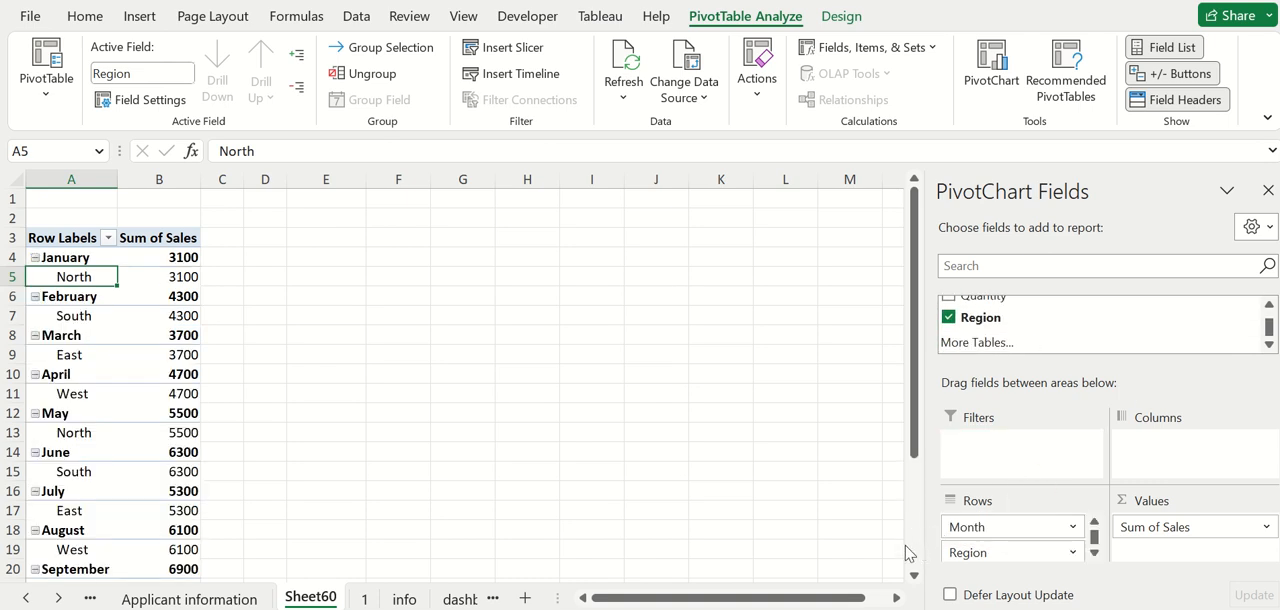
# Examine the sales by month from January to December, with each month's region breakdown and the January total.
pyautogui.scroll(-3, 234, 450)
pyautogui.scroll(3, 234, 450)
pyautogui.scroll(-5, 663, 485)
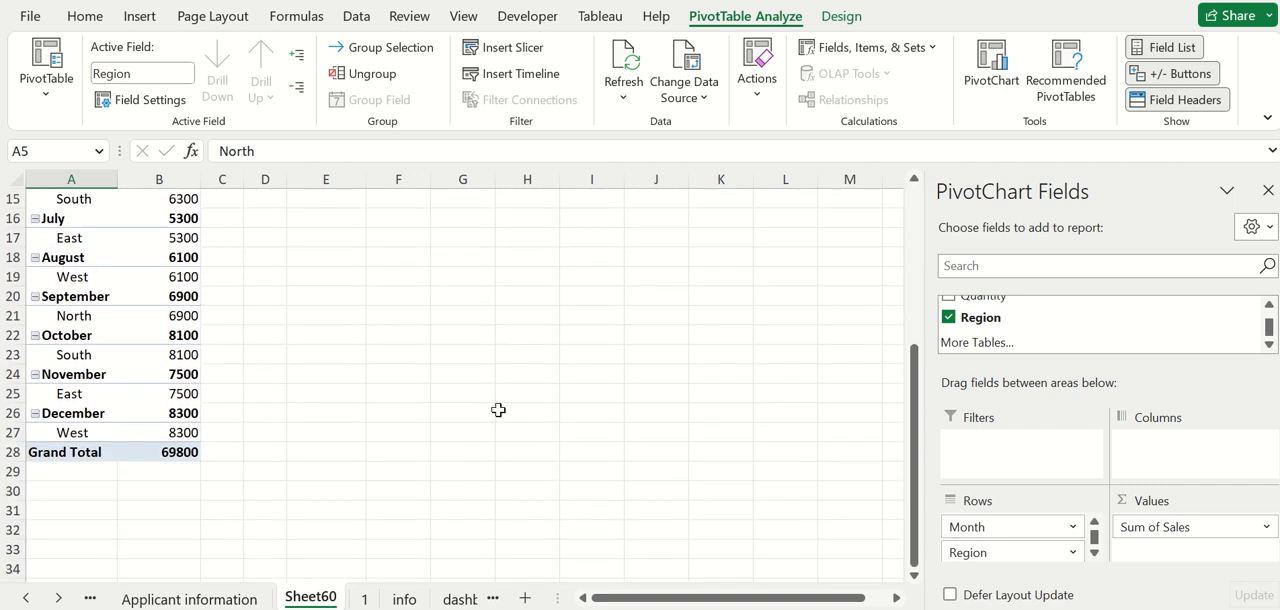
pyautogui.scroll(5, 204, 337)
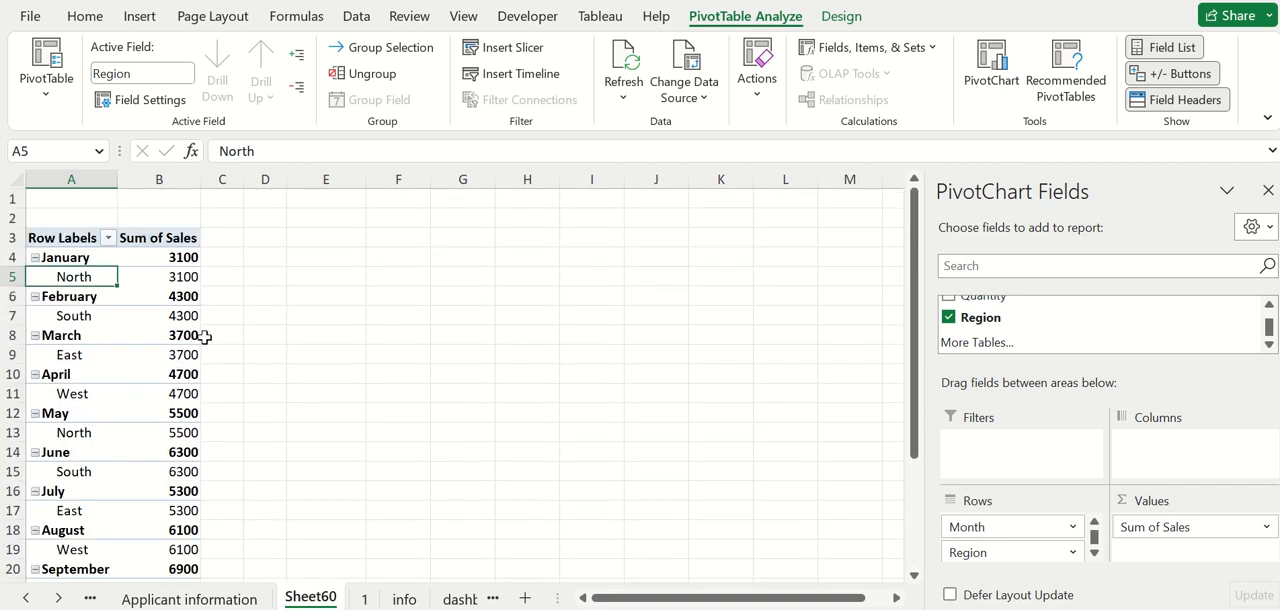
pyautogui.click(64, 256)
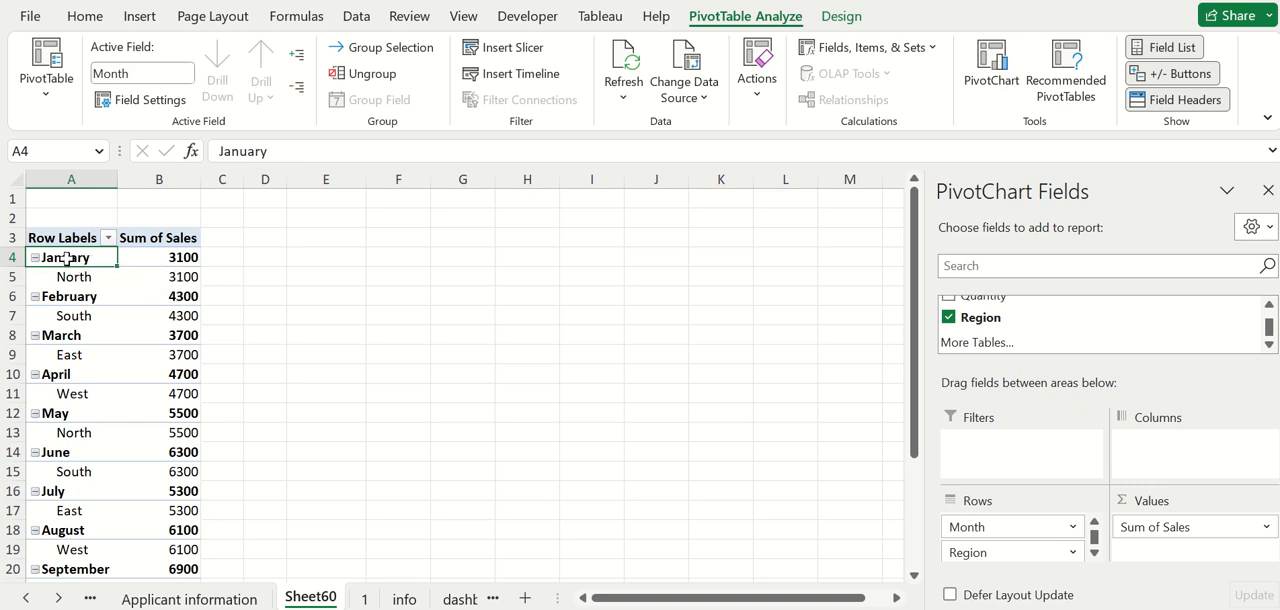
pyautogui.click(159, 260)
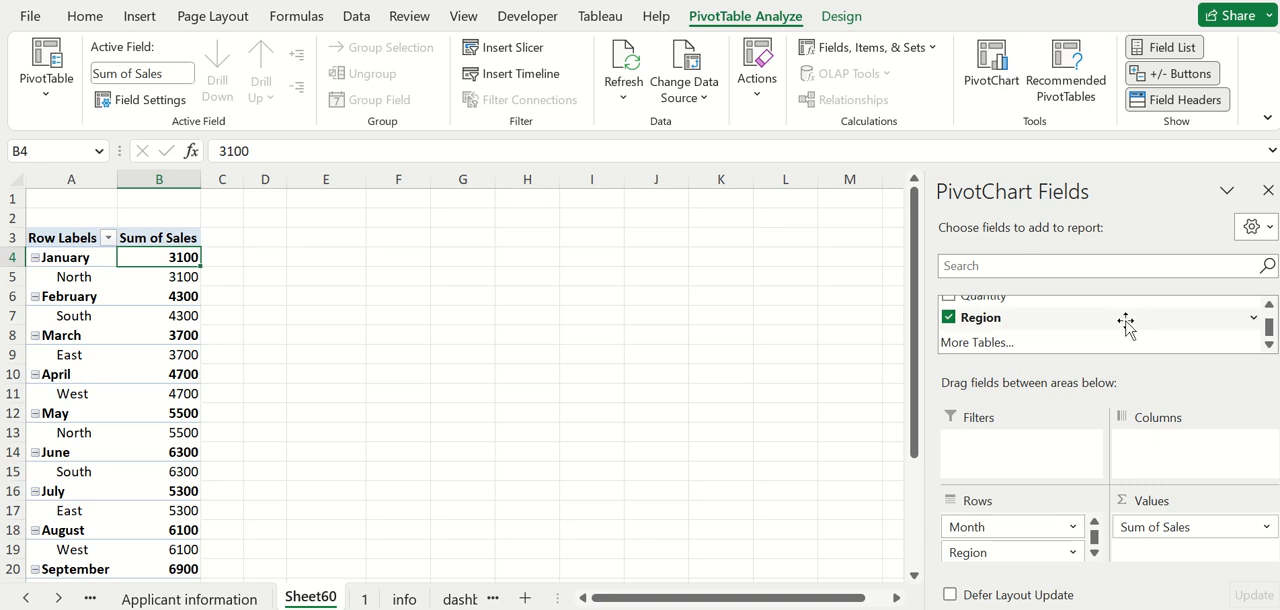
# Add the Year field to the Rows area above Month and Region.
pyautogui.click(1269, 305)
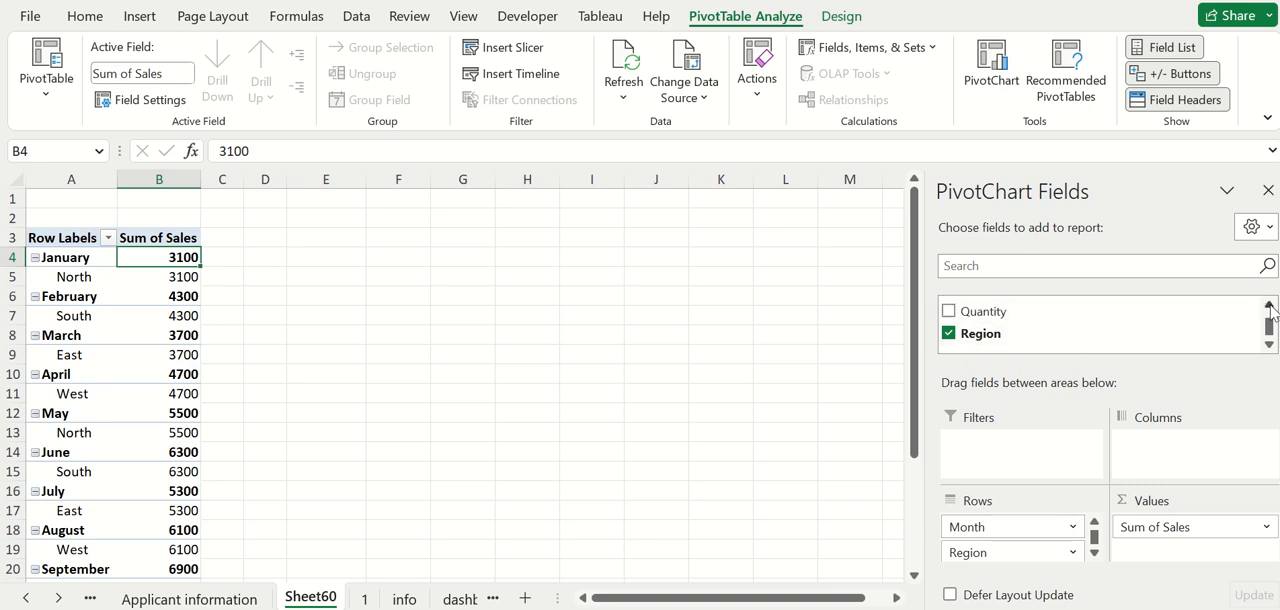
pyautogui.scroll(3, 1269, 312)
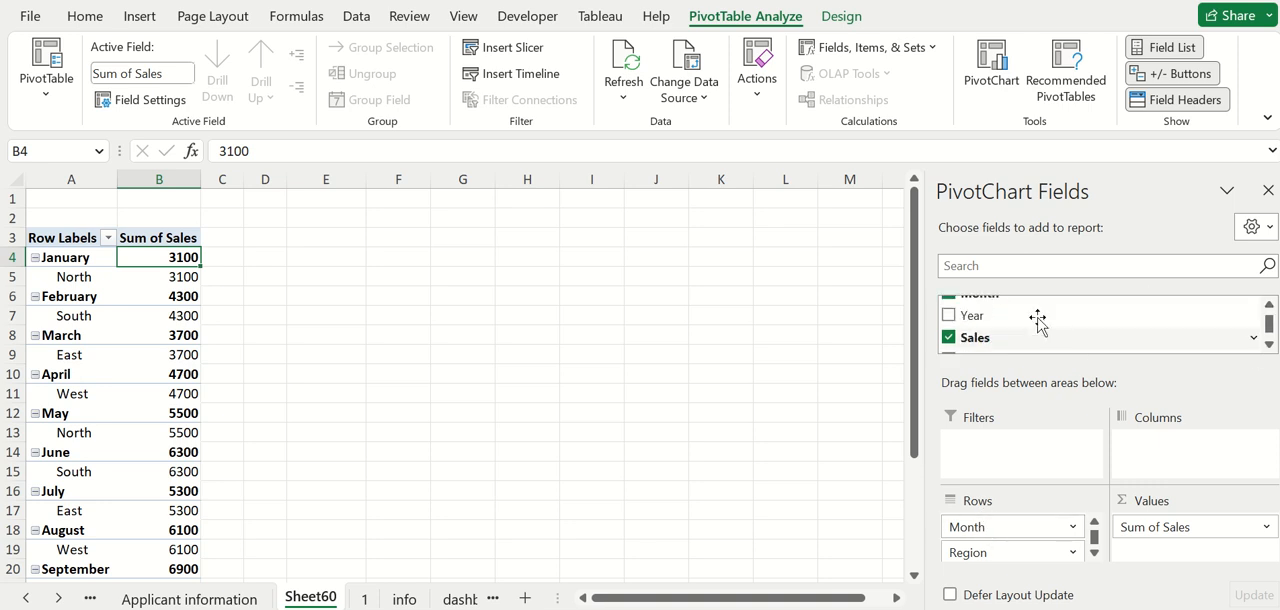
pyautogui.moveTo(1038, 322); pyautogui.dragTo(1008, 528)
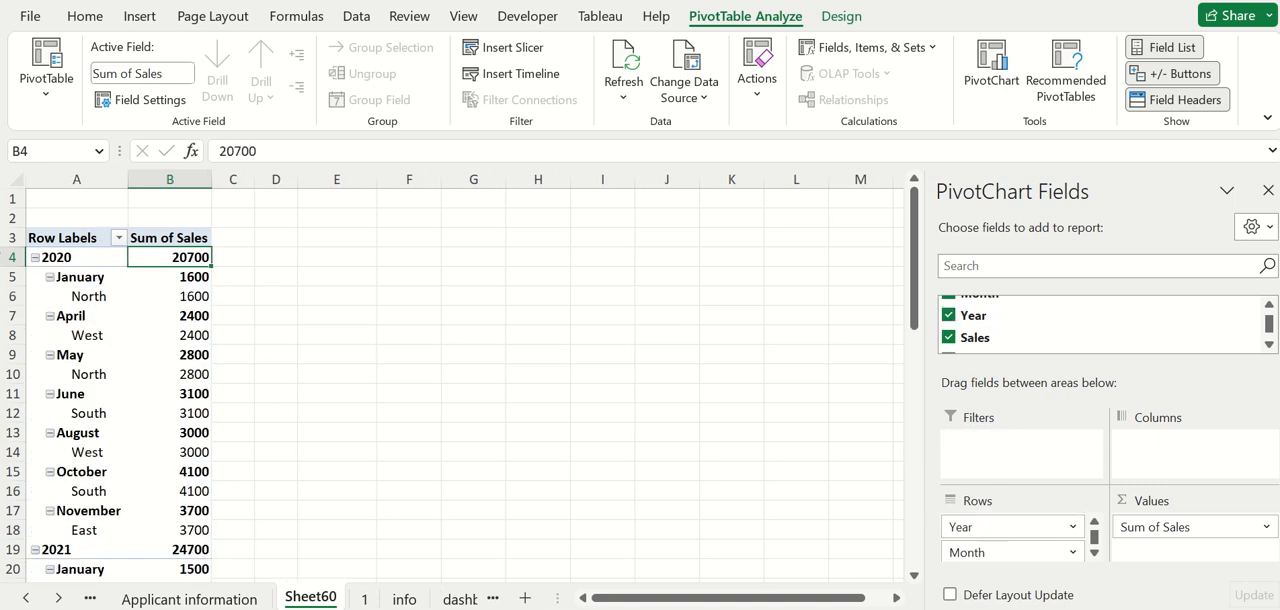
# Examine how months and regions nest under each year, collapsing and re-expanding 2020 and checking the field order in the Rows area.
pyautogui.click(36, 257)
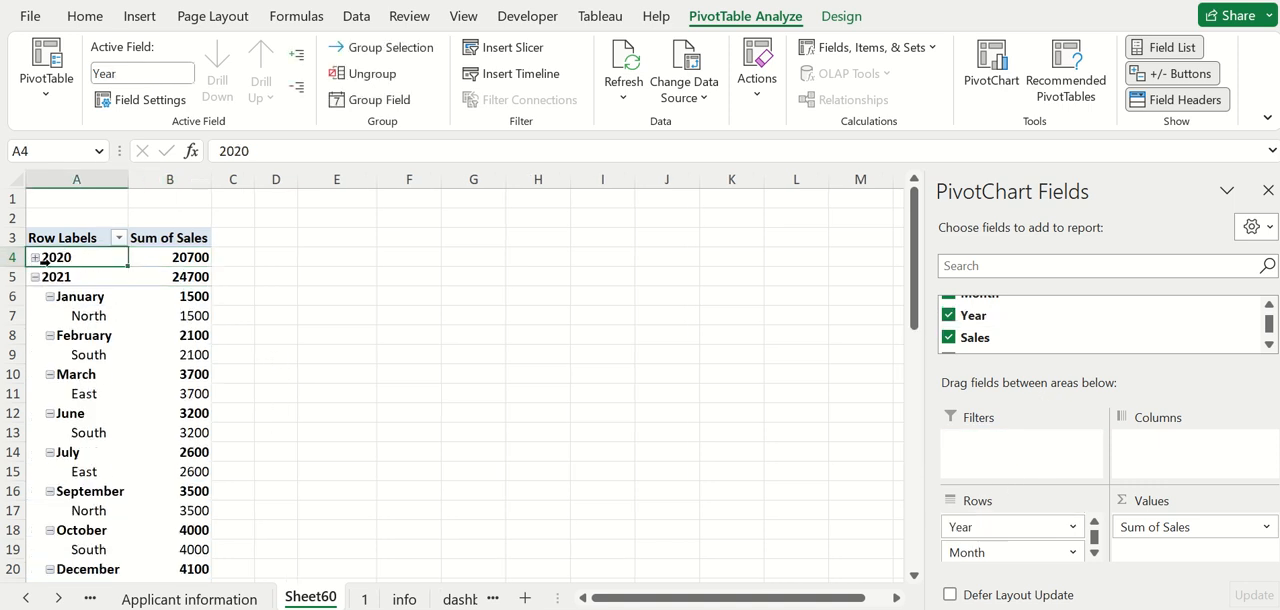
pyautogui.click(35, 258)
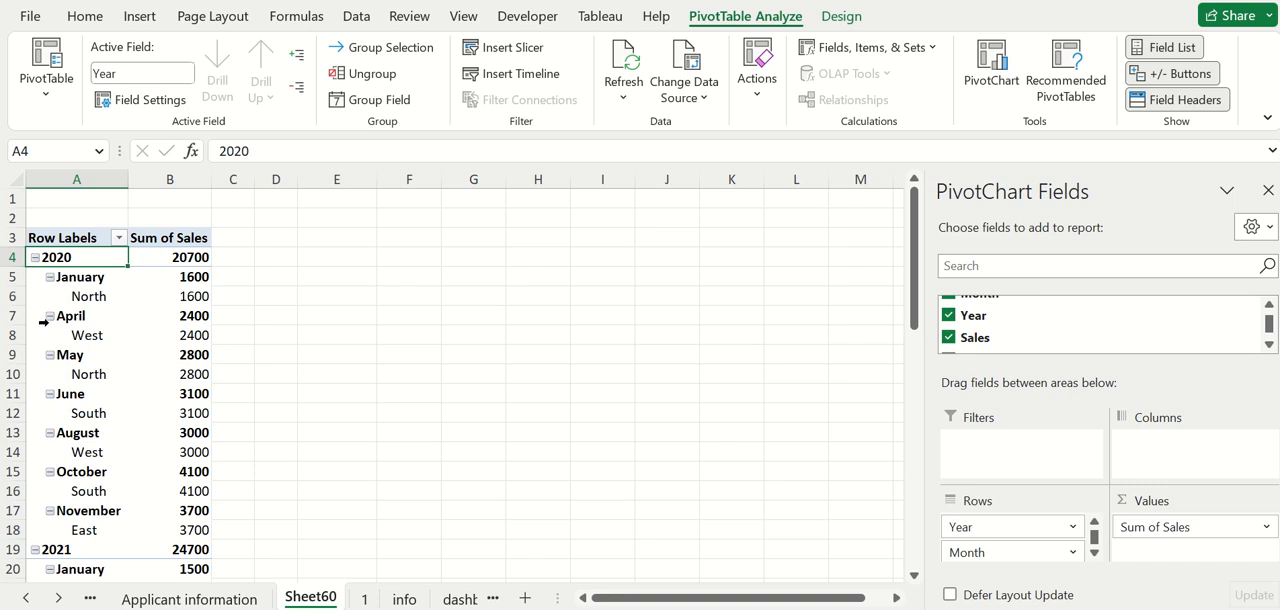
pyautogui.click(76, 278)
pyautogui.click(84, 296)
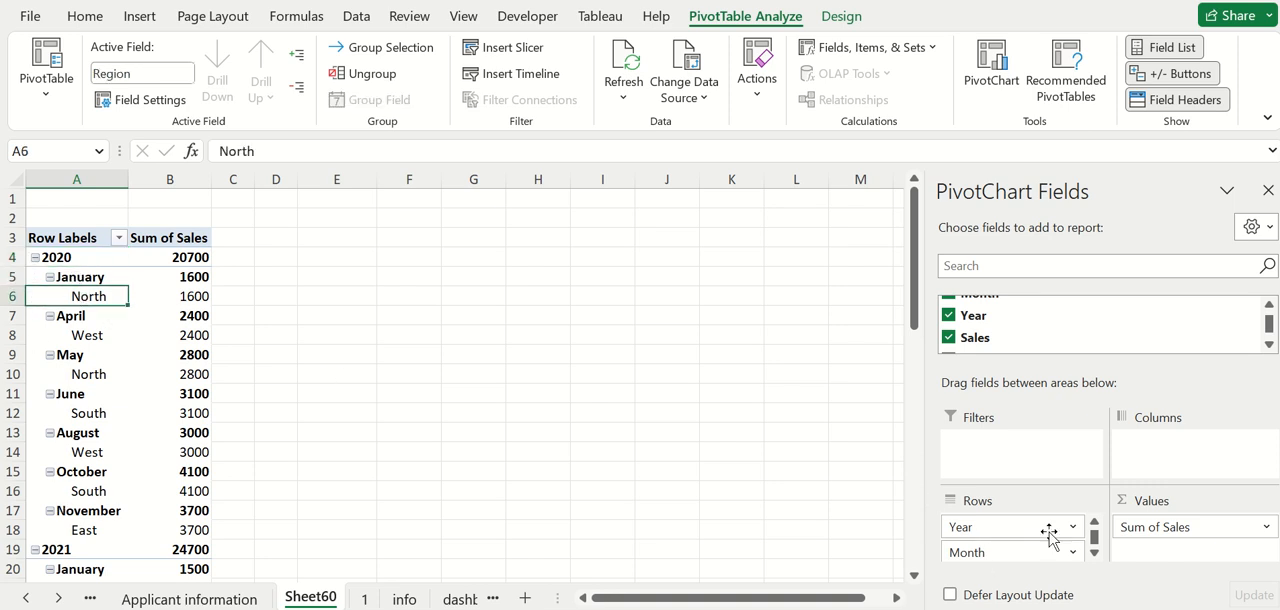
pyautogui.click(1094, 552)
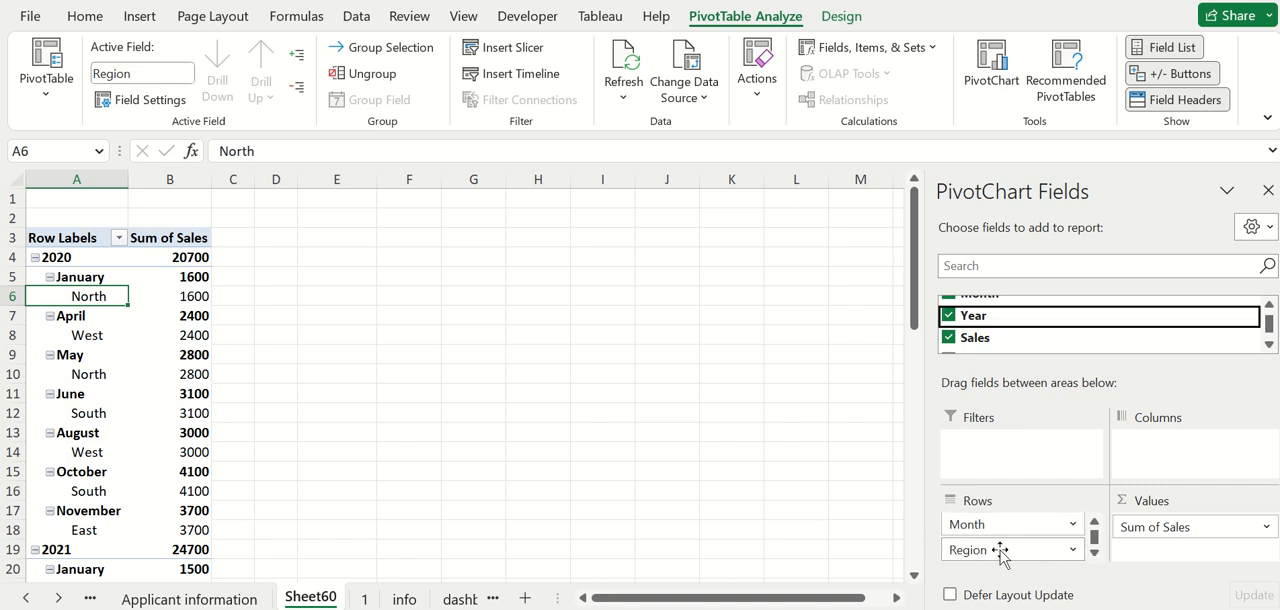
pyautogui.click(280, 472)
pyautogui.scroll(-8, 180, 466)
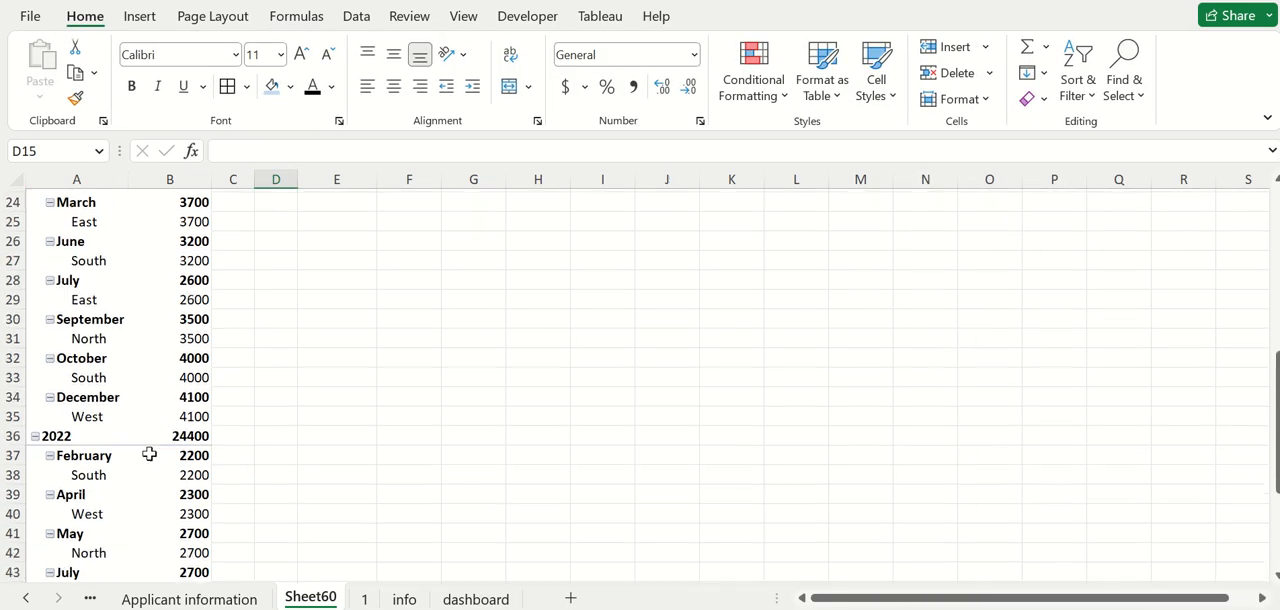
pyautogui.scroll(-9, 149, 454)
pyautogui.scroll(16, 149, 454)
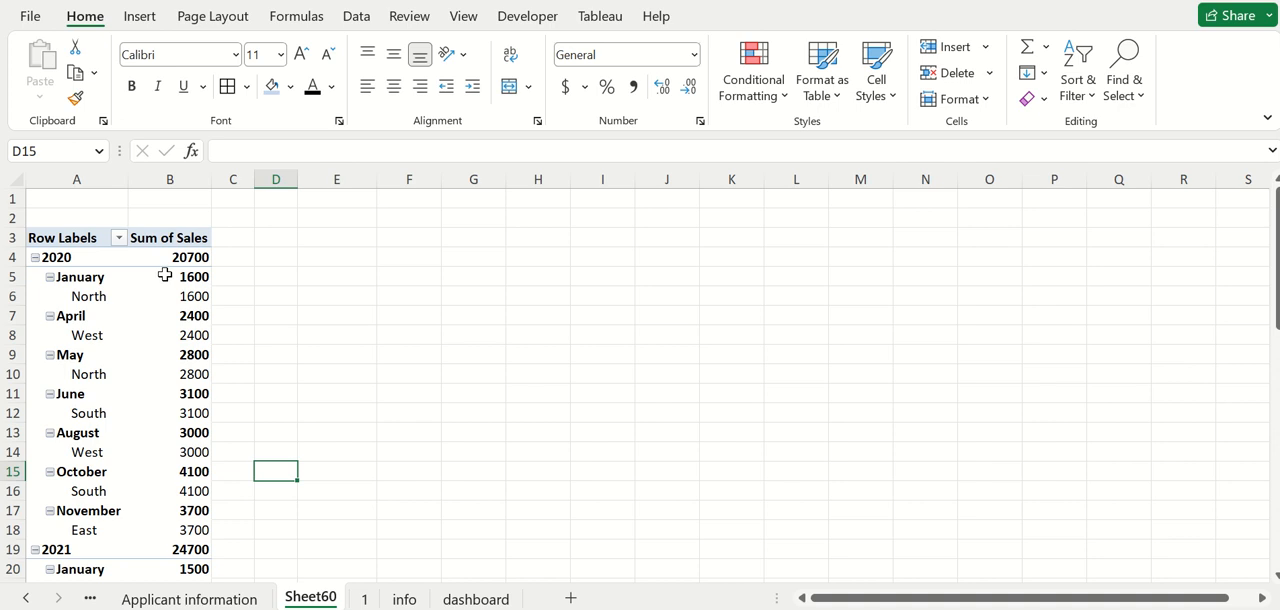
# Collapse the 2020, 2021 and 2022 groups so the PivotTable shows only yearly sales totals.
pyautogui.click(165, 274)
pyautogui.click(84, 259)
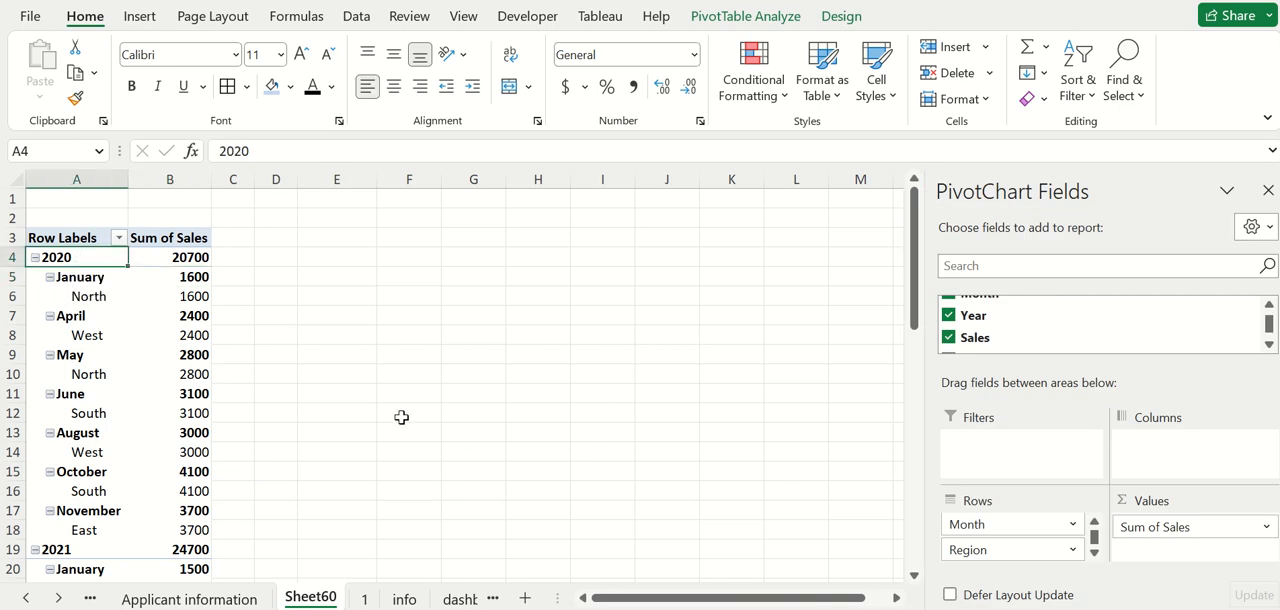
pyautogui.click(35, 258)
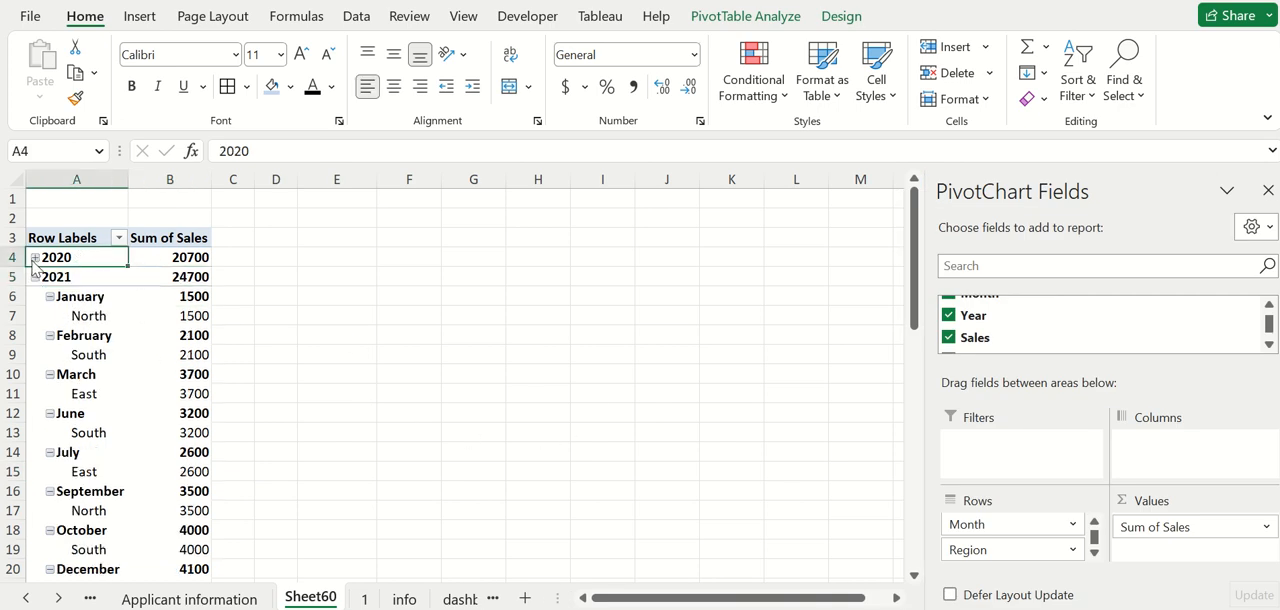
pyautogui.click(35, 277)
pyautogui.click(35, 296)
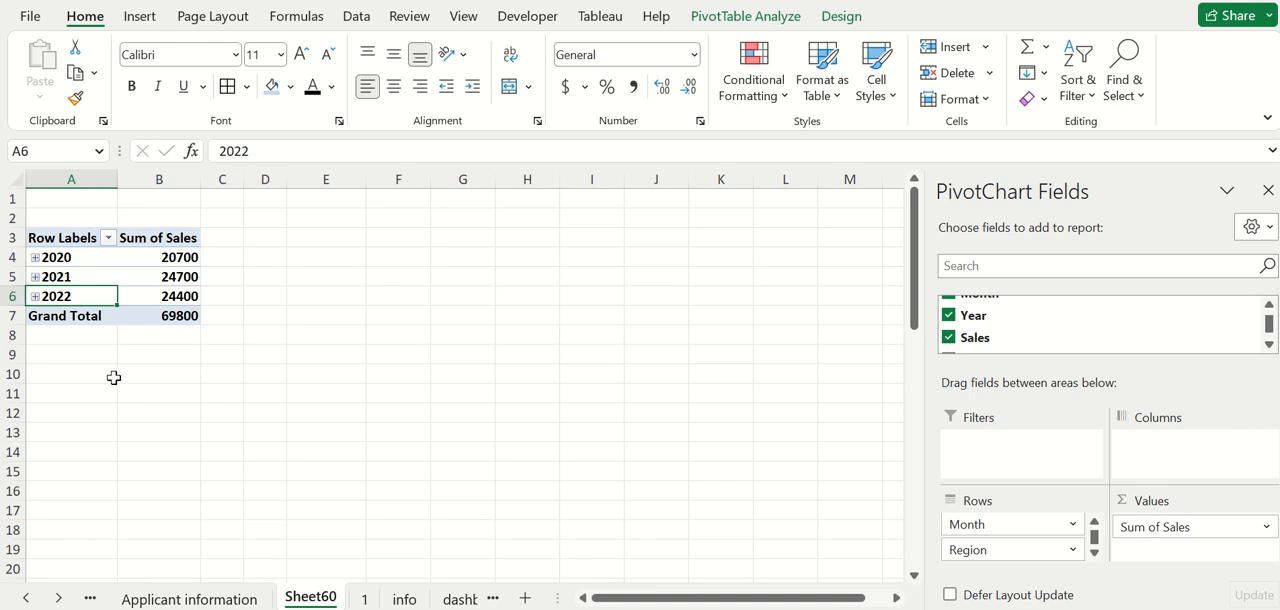
pyautogui.click(83, 262)
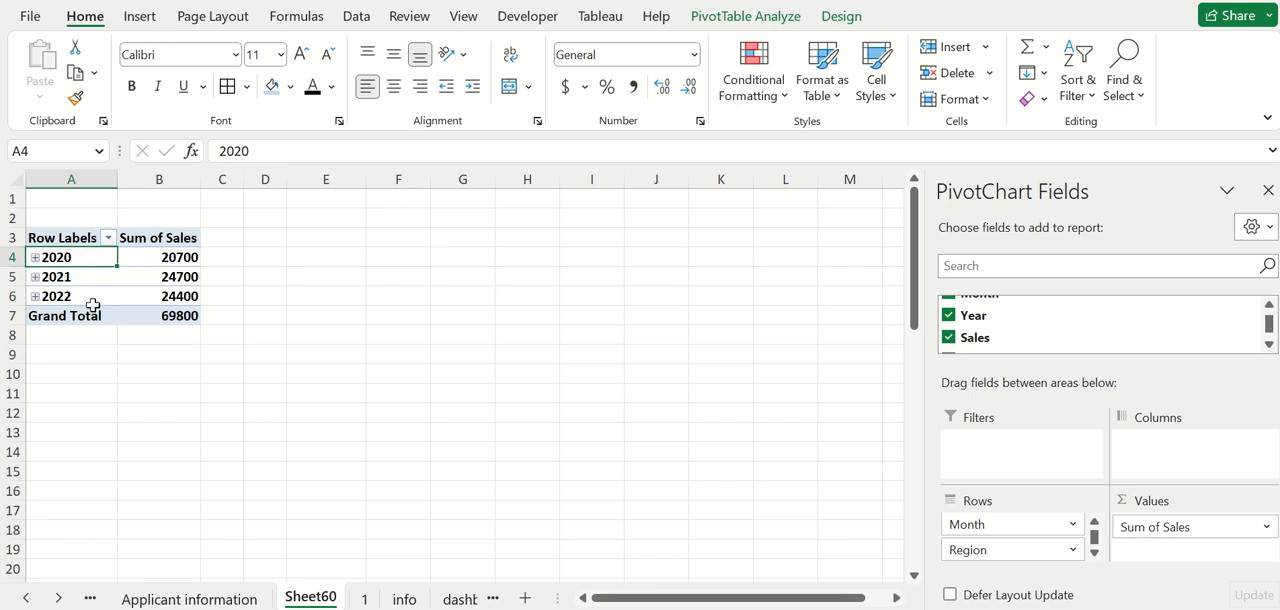